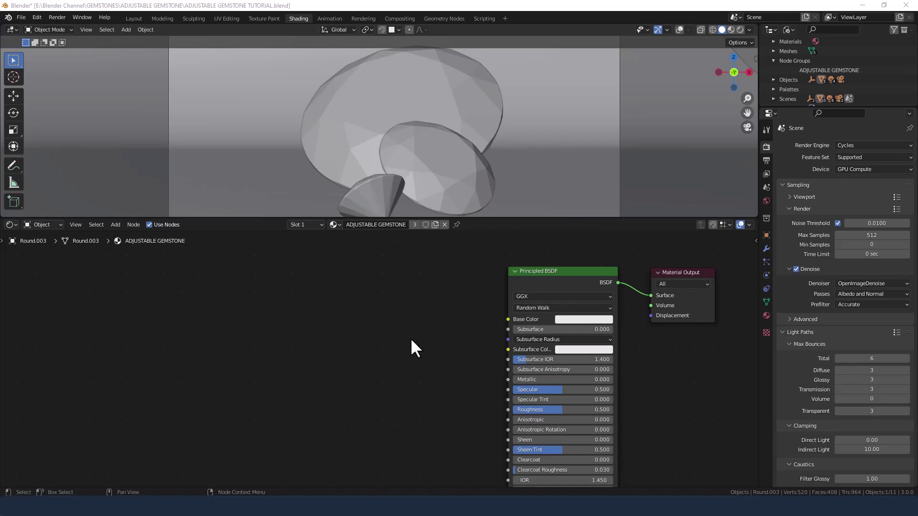
# Save the file and switch the 3D viewport to rendered shading, with the gemstones fully in frame
pyautogui.hotkey('ctrl', 's')
pyautogui.click(740, 29)
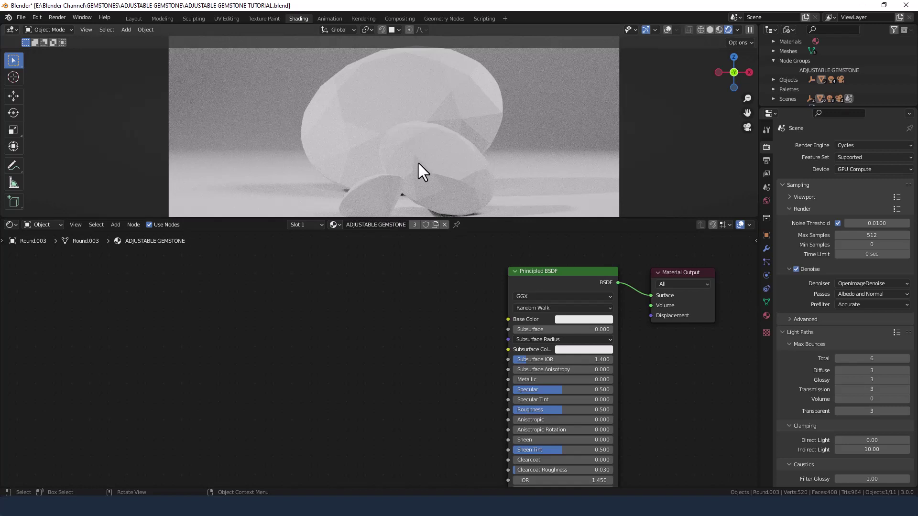
pyautogui.scroll(-1, 418, 165)
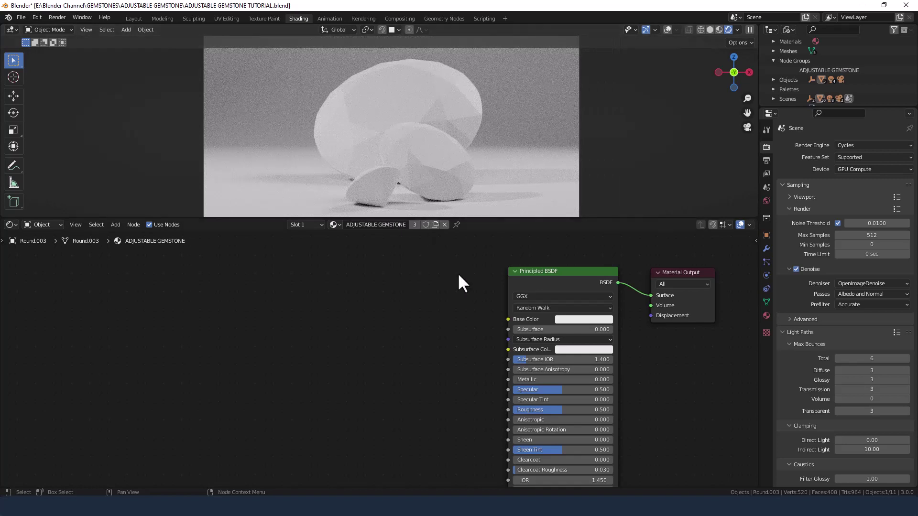
# Delete the Principled BSDF node and add a Glass BSDF node in its place
pyautogui.press('Delete')
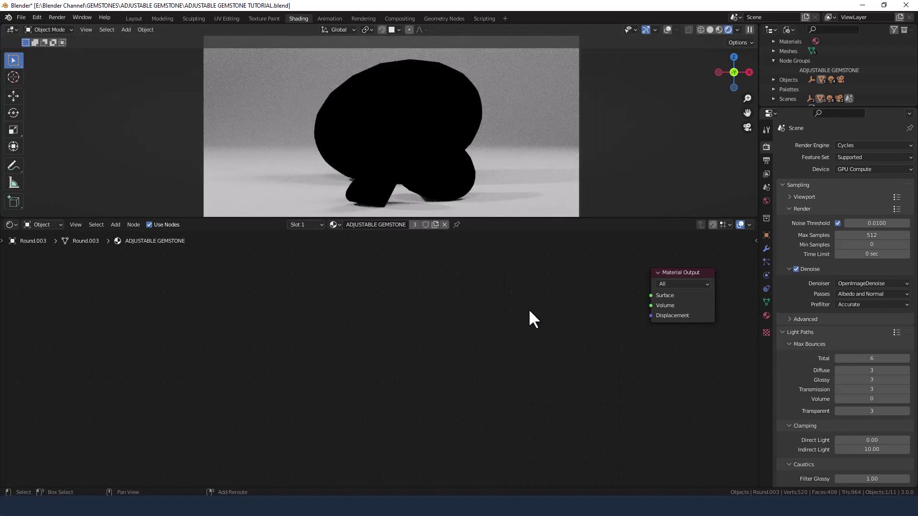
pyautogui.hotkey('shift', 'a')
pyautogui.click(524, 312)
pyautogui.write('GLASS')
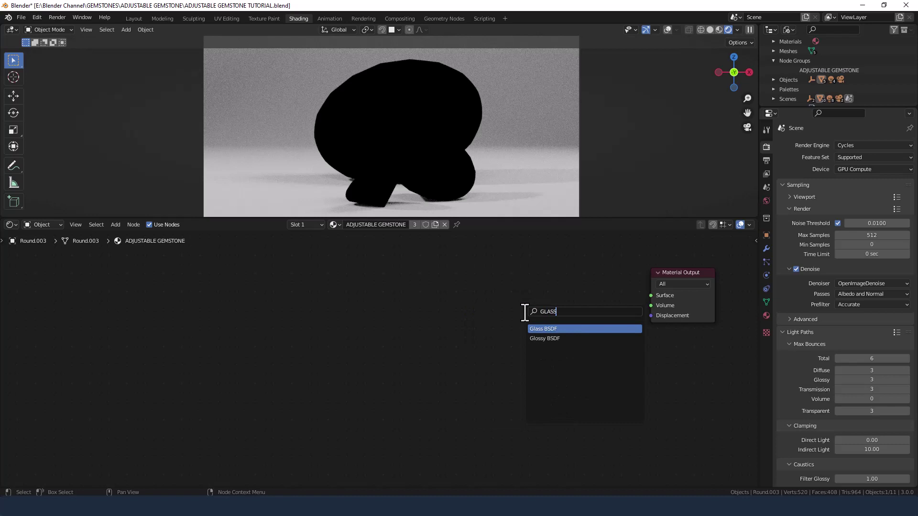
pyautogui.press('Return')
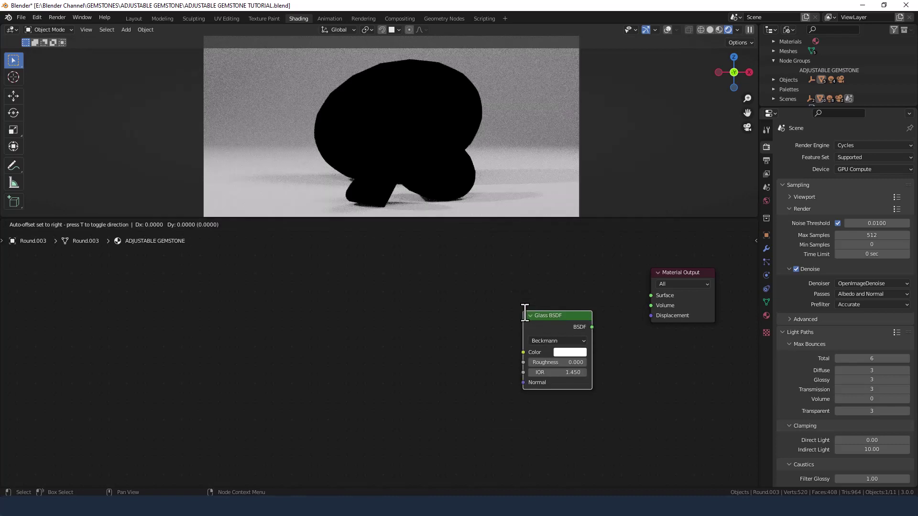
pyautogui.click(475, 319)
# Add a Mix Shader node between the Glass BSDF and Material Output nodes
pyautogui.hotkey('shift', 'a')
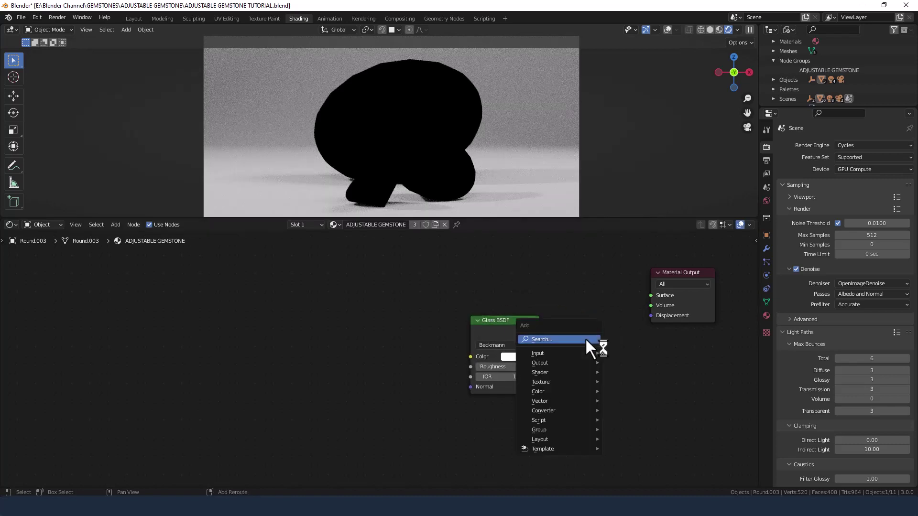
pyautogui.click(587, 339)
pyautogui.write('MIX')
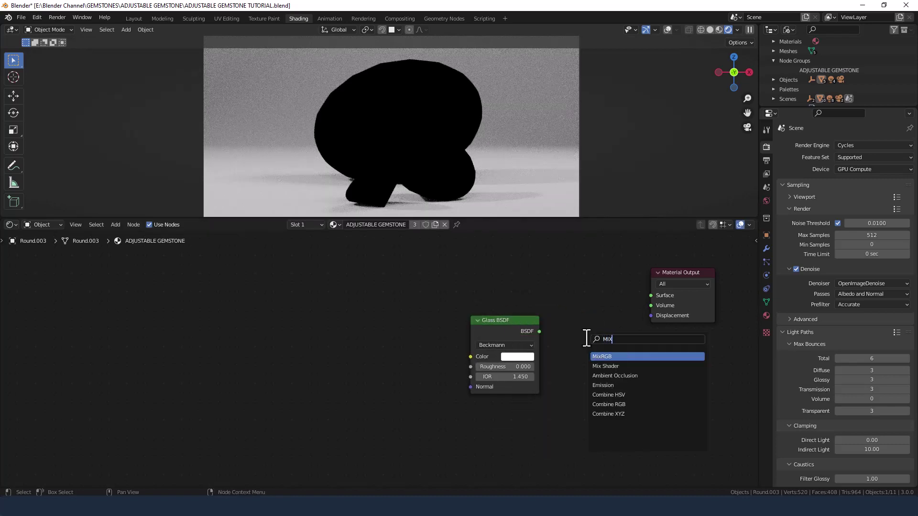
pyautogui.click(610, 366)
pyautogui.click(598, 330)
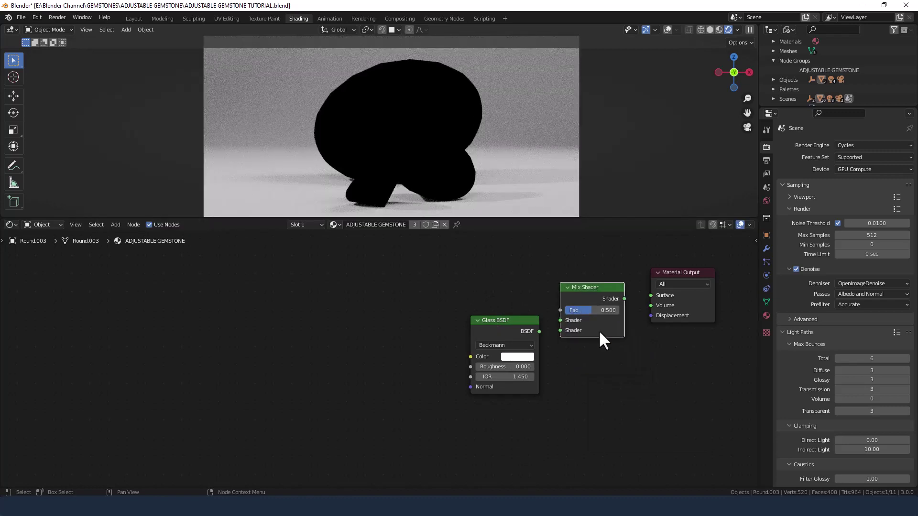
# Add an Add Shader node before the Mix Shader and space the Glass BSDF node out ahead of it
pyautogui.click(593, 366)
pyautogui.hotkey('shift', 'a')
pyautogui.click(595, 369)
pyautogui.write('ADD')
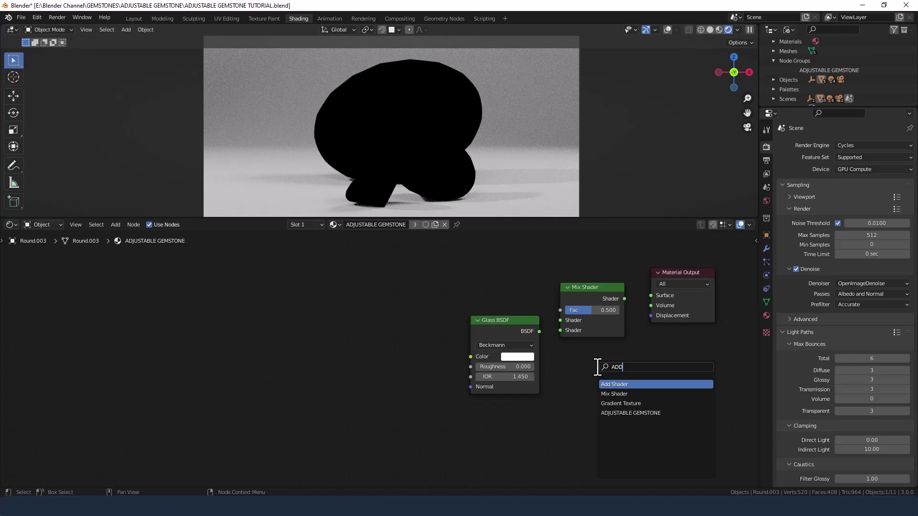
pyautogui.press('Return')
pyautogui.click(484, 275)
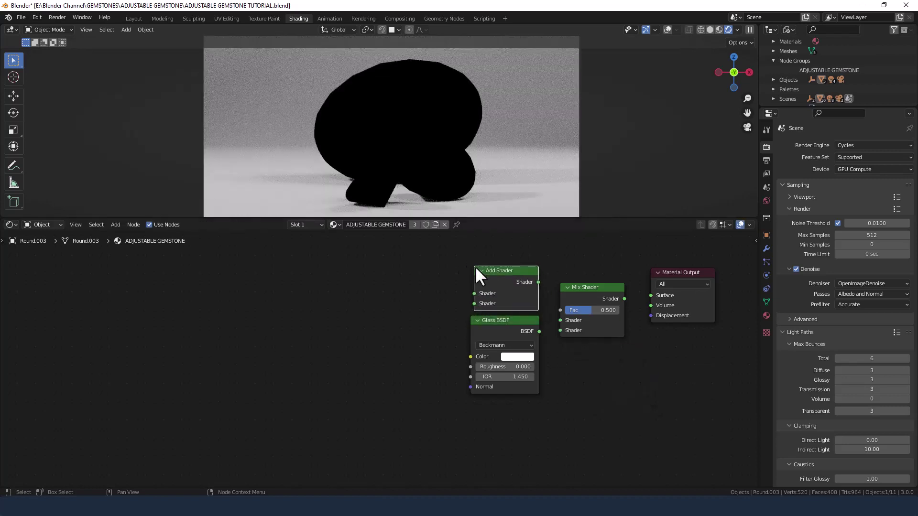
pyautogui.moveTo(501, 276); pyautogui.dragTo(491, 301)
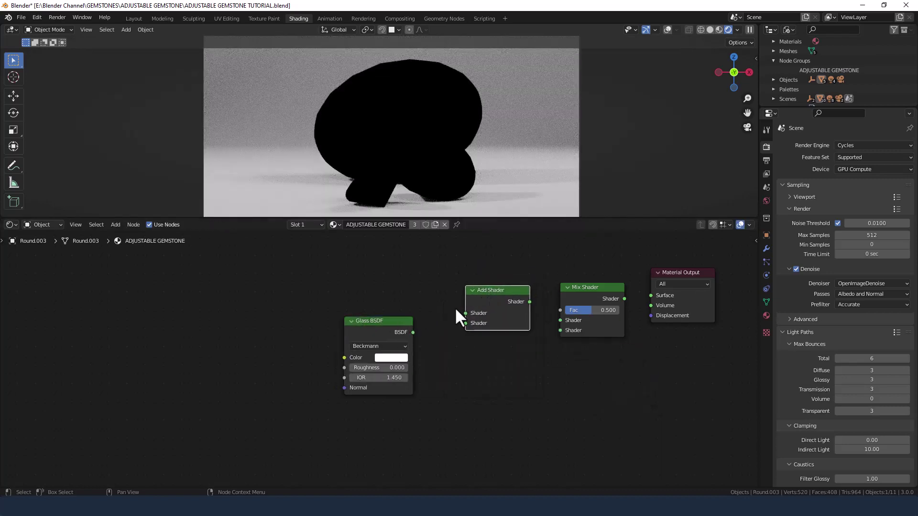
pyautogui.moveTo(397, 329); pyautogui.dragTo(407, 338)
# Link Glass BSDF to the Add Shader's second input, Add Shader to the Mix Shader's second input, and Mix Shader to the output's Surface
pyautogui.moveTo(490, 297); pyautogui.dragTo(560, 330)
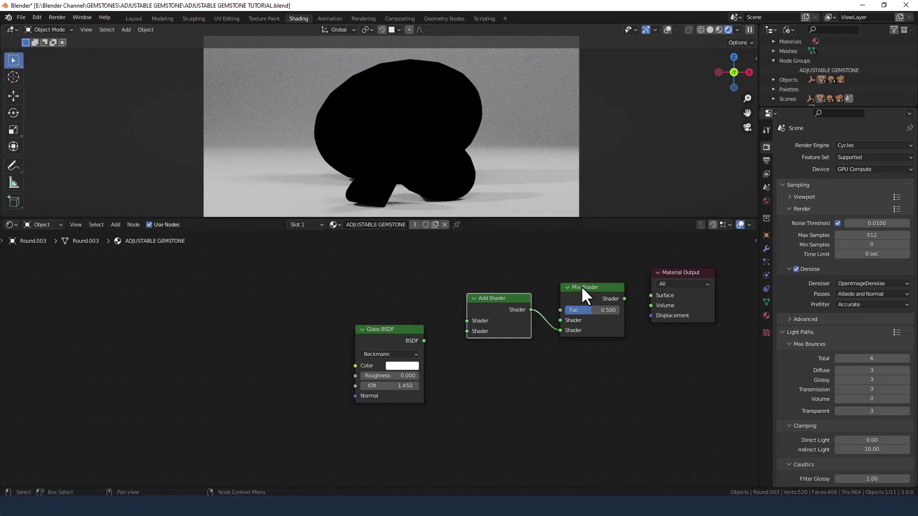
pyautogui.moveTo(624, 299); pyautogui.dragTo(650, 295)
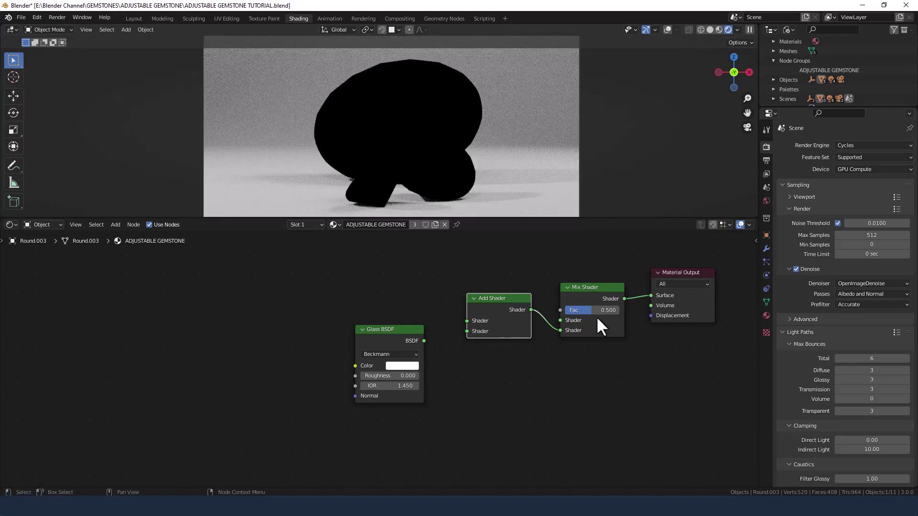
pyautogui.click(423, 341)
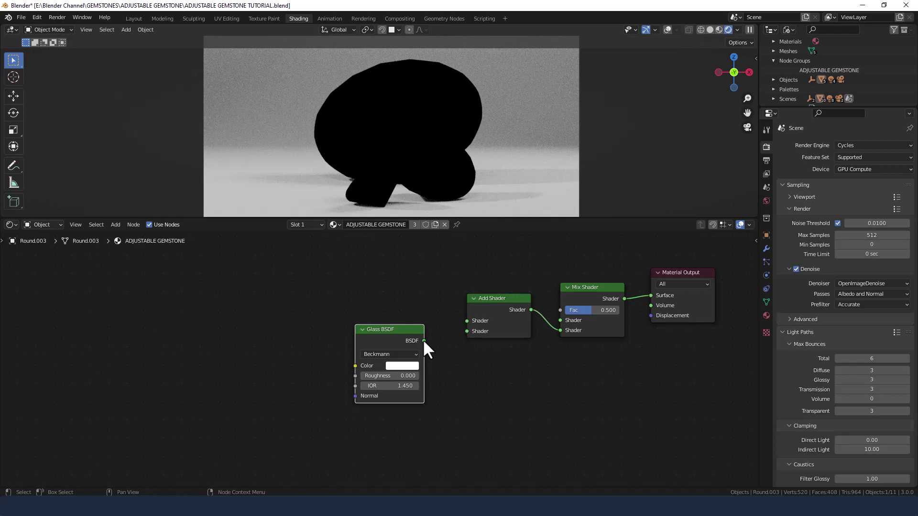
pyautogui.moveTo(423, 341); pyautogui.dragTo(469, 332)
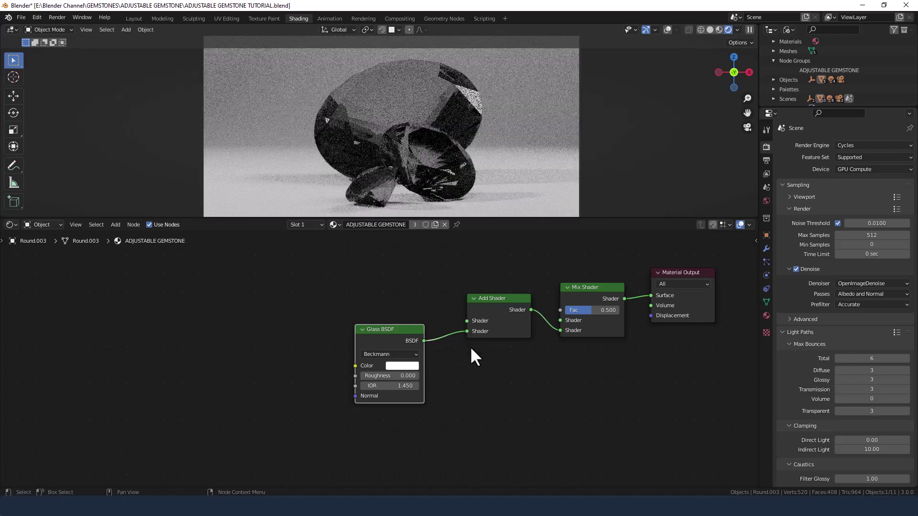
pyautogui.moveTo(406, 335); pyautogui.dragTo(428, 351)
pyautogui.moveTo(494, 371); pyautogui.dragTo(524, 375, button='middle')
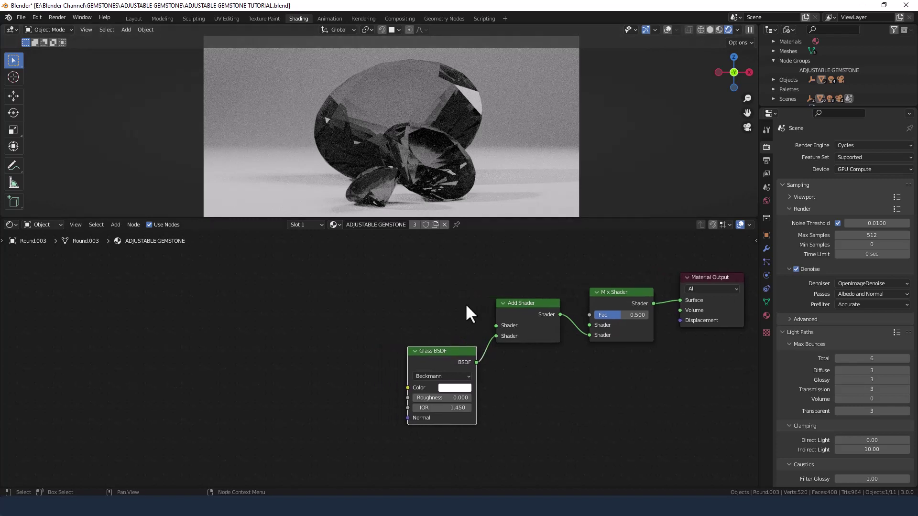
pyautogui.hotkey('shift', 'a')
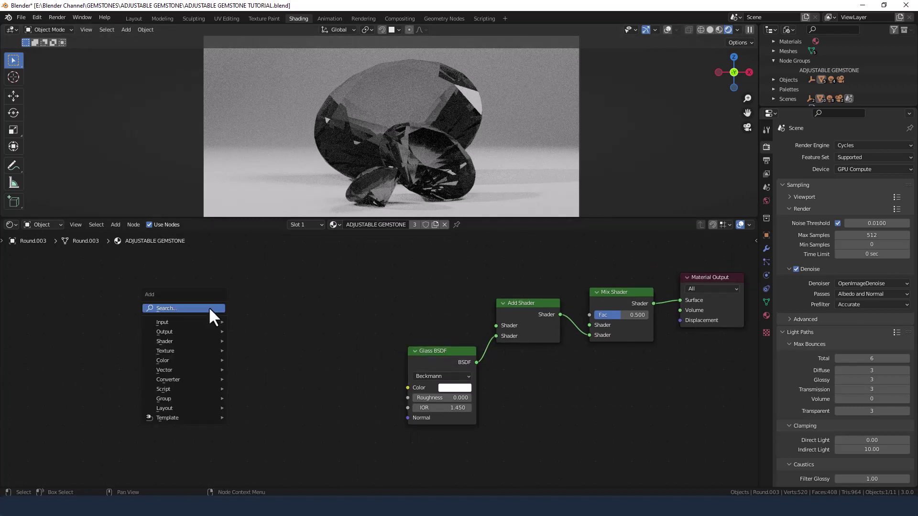
pyautogui.click(210, 317)
pyautogui.press('Escape')
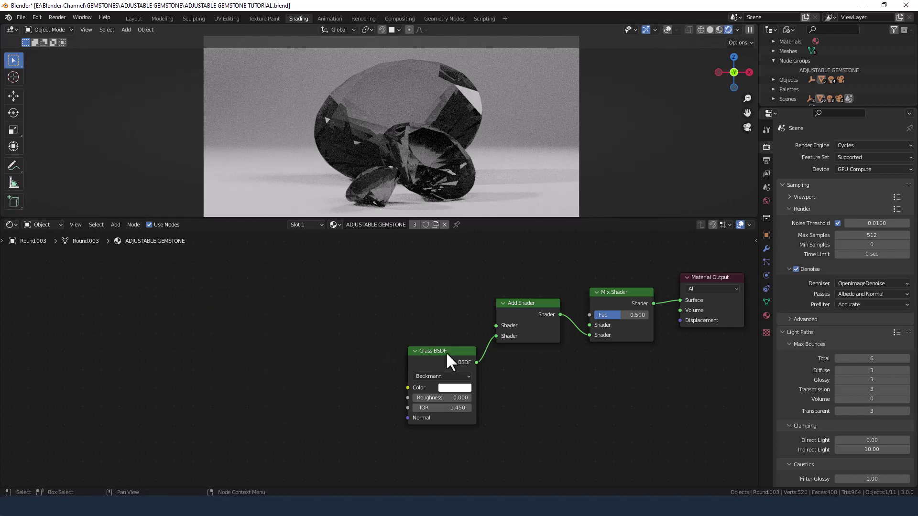
# Duplicate the Glass BSDF node three times and stack the unlinked copies in a column ahead of the original
pyautogui.click(446, 351)
pyautogui.hotkey('shift', 'd')
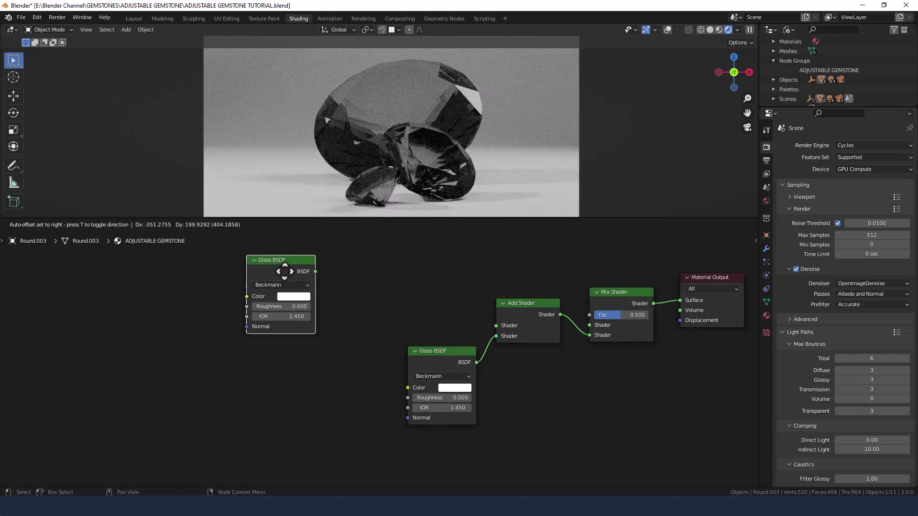
pyautogui.click(285, 261)
pyautogui.hotkey('shift', 'd')
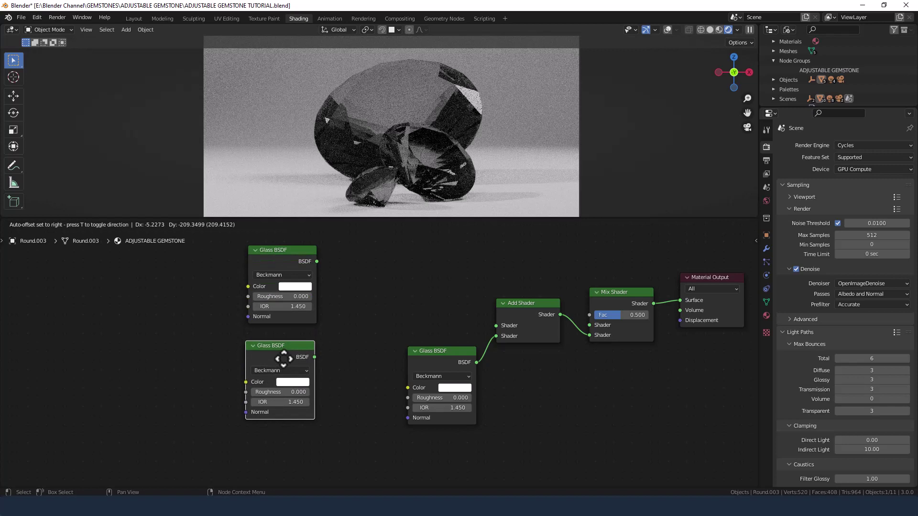
pyautogui.click(285, 346)
pyautogui.hotkey('shift', 'd')
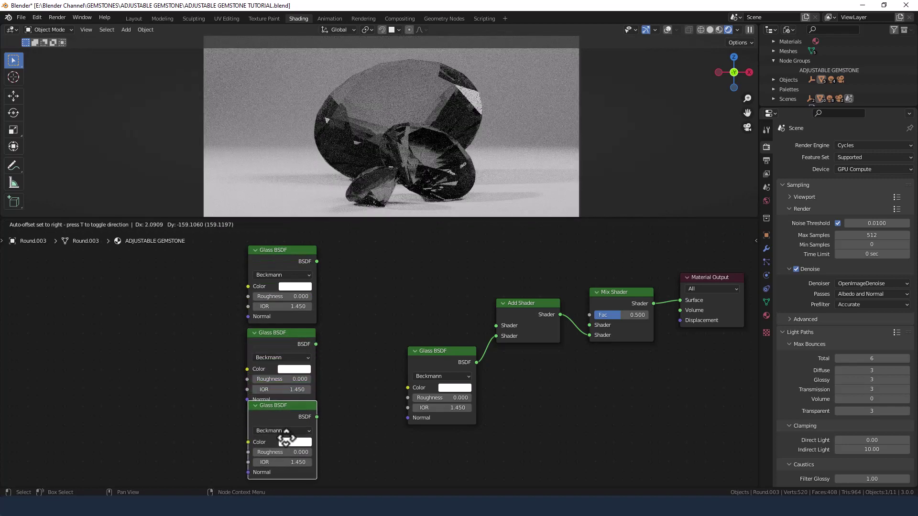
pyautogui.click(283, 451)
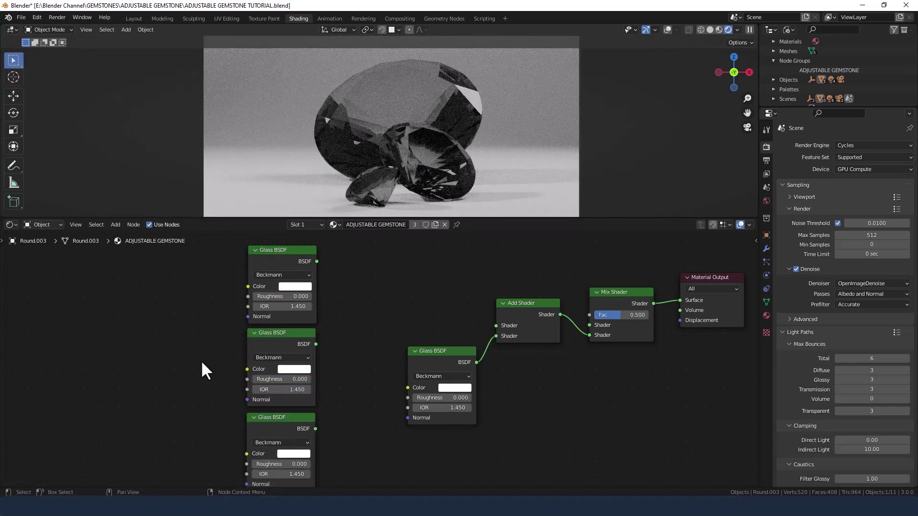
# Add a Math node before the first stacked Glass BSDF and duplicate it beside the third one
pyautogui.hotkey('shift', 'a')
pyautogui.click(182, 348)
pyautogui.write('MATH')
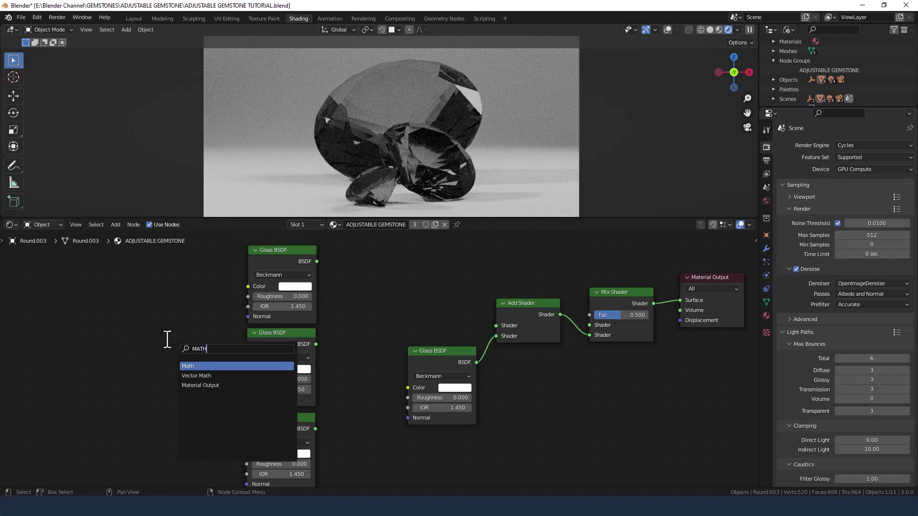
pyautogui.press('Return')
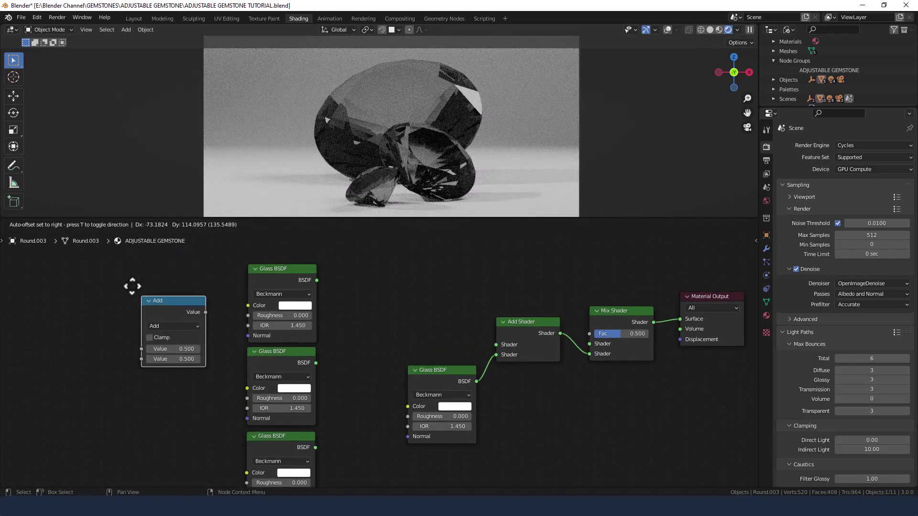
pyautogui.click(137, 263)
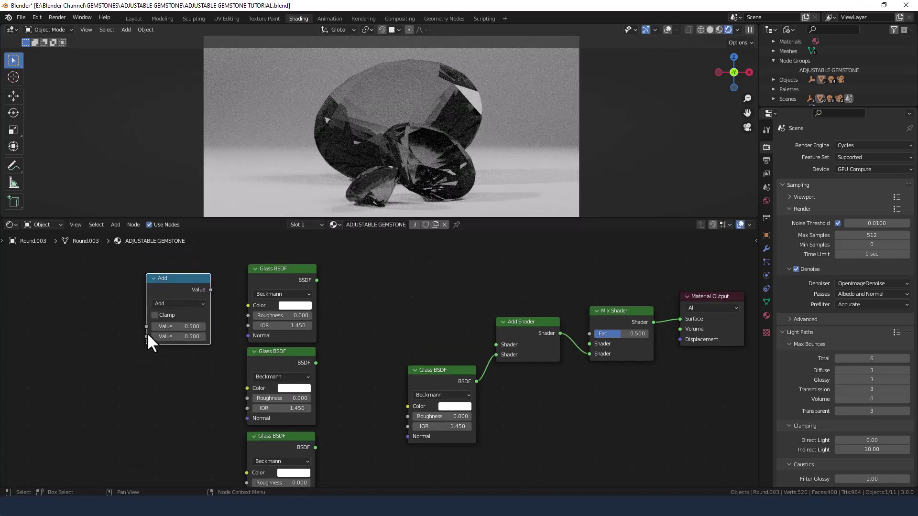
pyautogui.hotkey('shift', 'd')
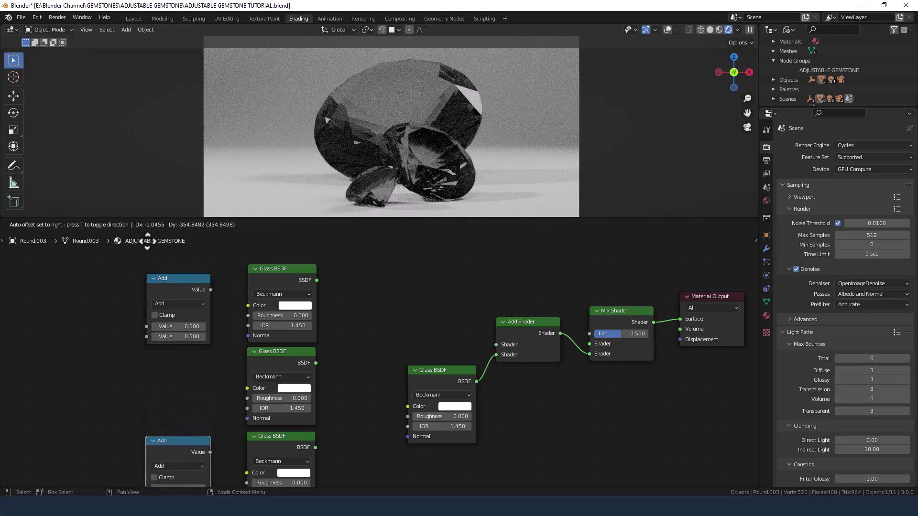
pyautogui.click(146, 237)
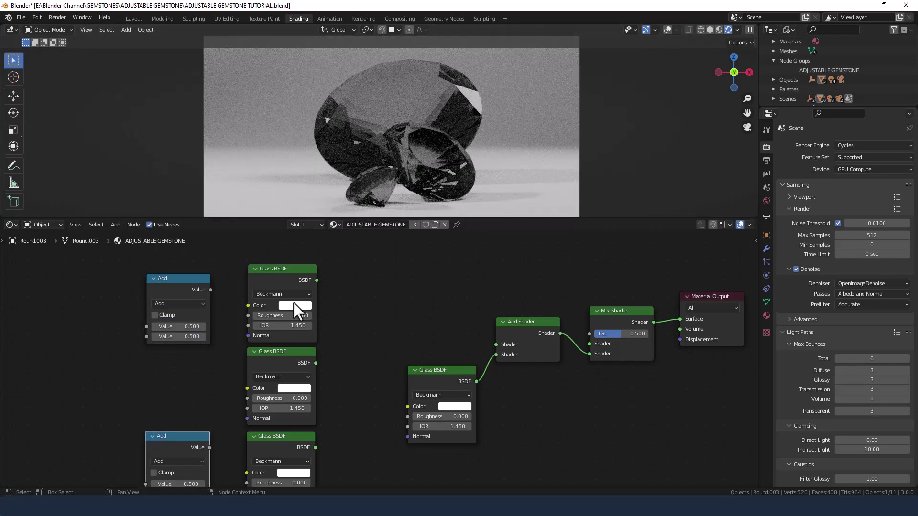
# Duplicate the Add Shader node and place the copy between the stacked Glass BSDF nodes and the original Add Shader
pyautogui.moveTo(356, 316); pyautogui.dragTo(345, 304, button='middle')
pyautogui.click(508, 304)
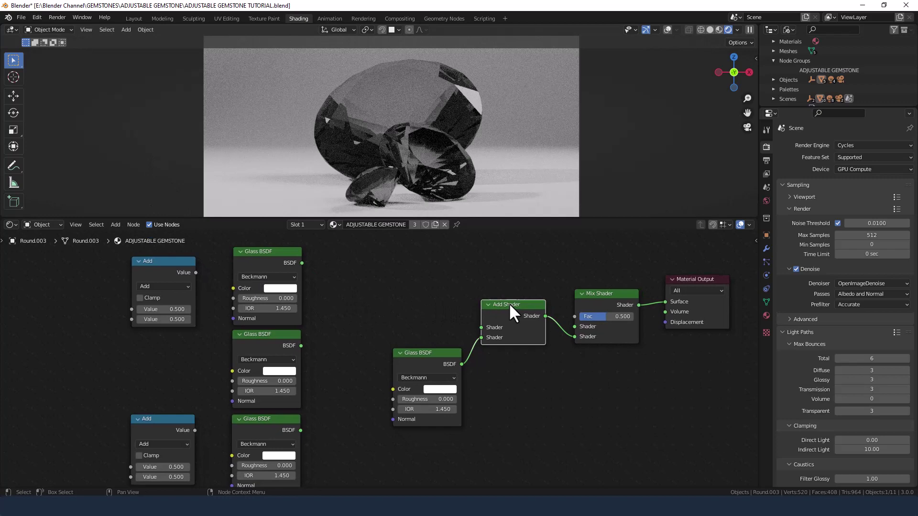
pyautogui.hotkey('shift', 'd')
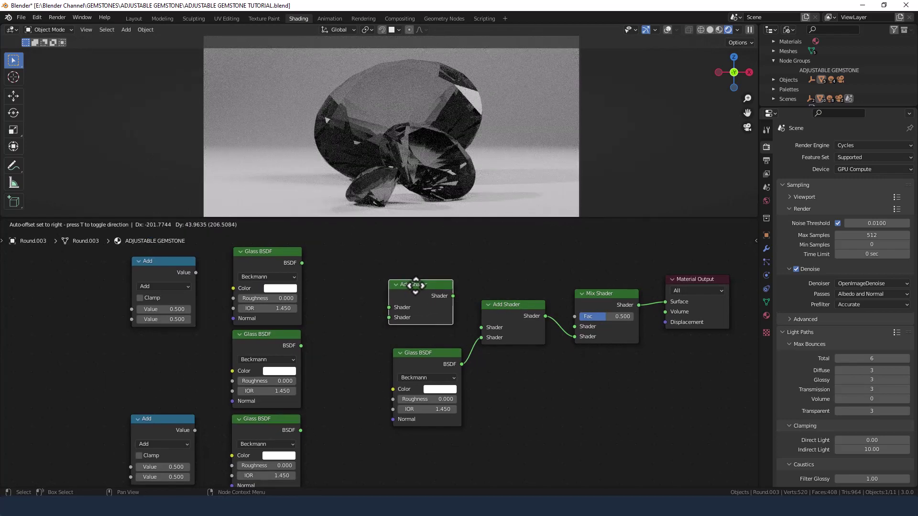
pyautogui.click(417, 285)
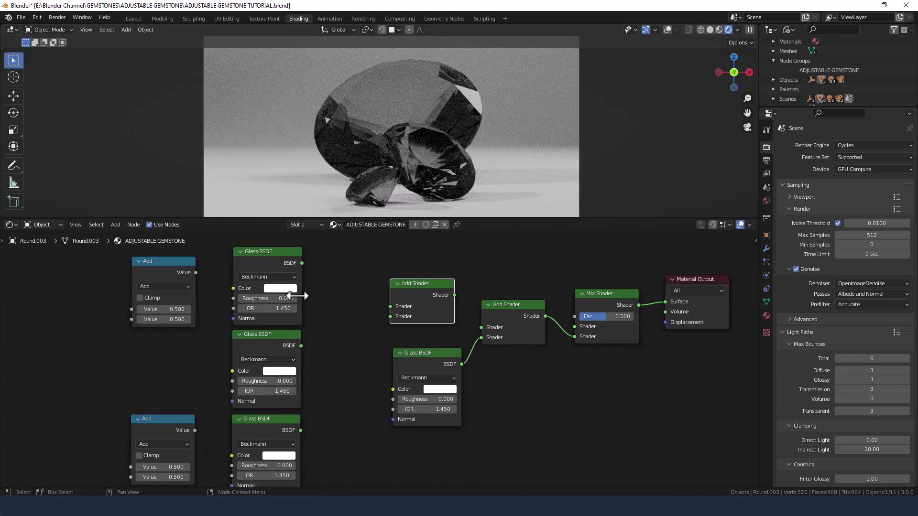
# Link the first and second stacked Glass BSDF nodes to the new Add Shader's two inputs and move it closer to them
pyautogui.moveTo(302, 263); pyautogui.dragTo(390, 309)
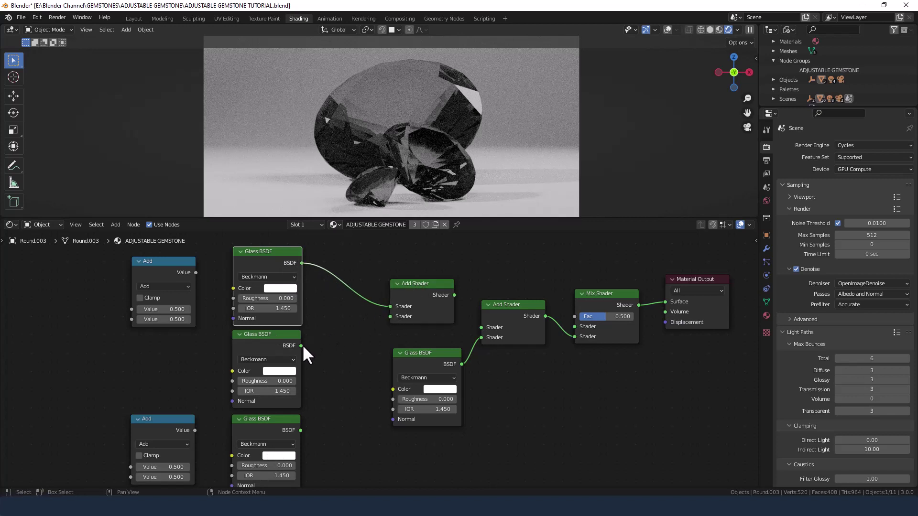
pyautogui.moveTo(302, 346); pyautogui.dragTo(386, 317)
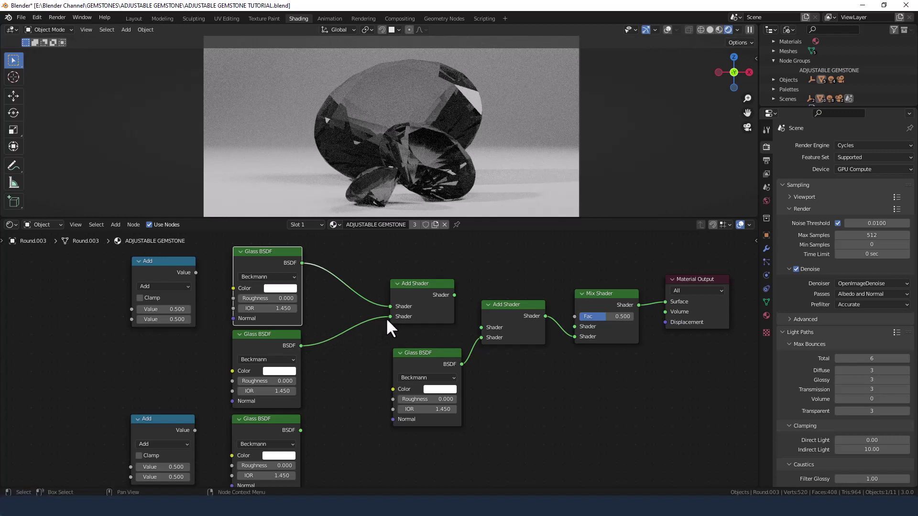
pyautogui.click(300, 430)
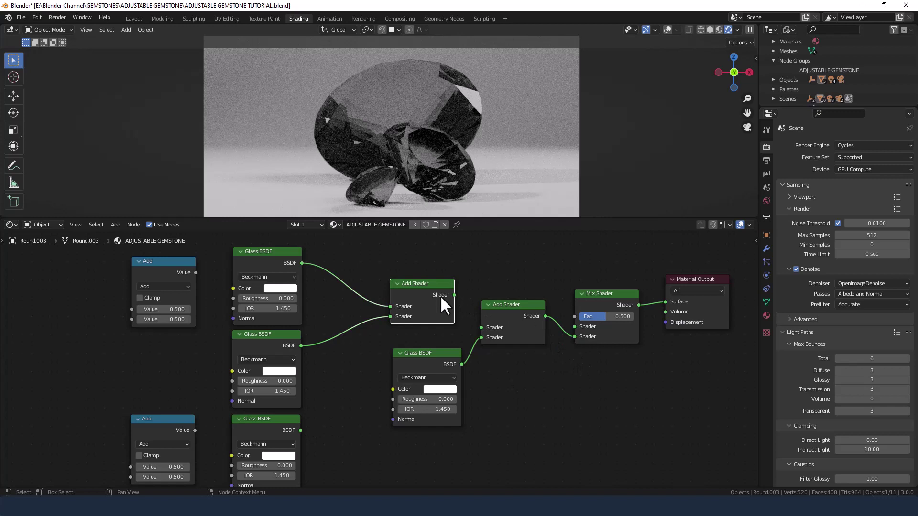
pyautogui.moveTo(422, 289); pyautogui.dragTo(384, 281)
# Duplicate the Add Shader linked to the Mix Shader and place the copy between the two existing Add Shader nodes
pyautogui.click(498, 320)
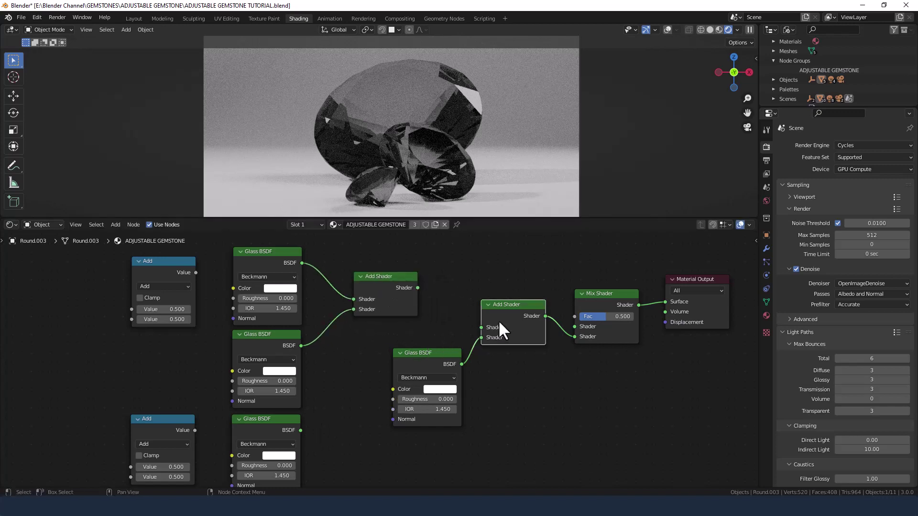
pyautogui.hotkey('shift', 'd')
pyautogui.click(443, 308)
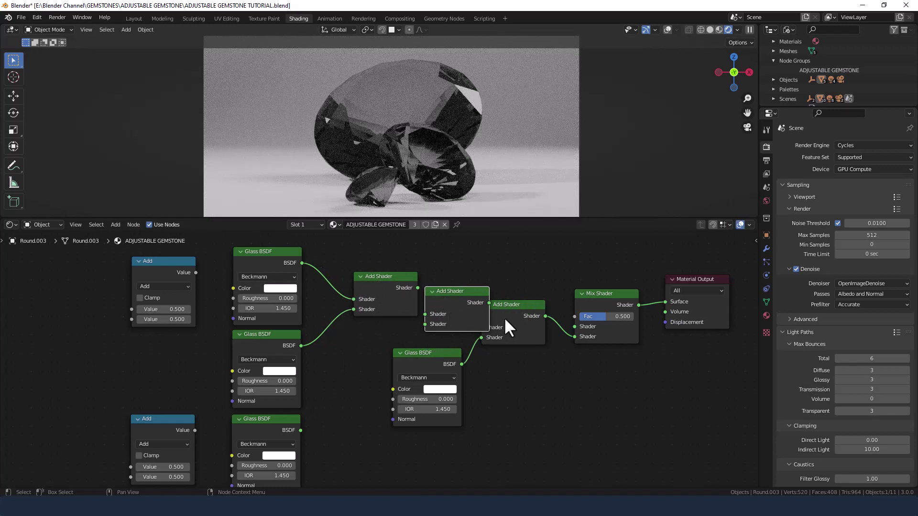
# Shift the separate Glass BSDF, last Add Shader, Mix Shader and Material Output right, and reposition the middle Add Shader in the gap
pyautogui.click(436, 362)
pyautogui.keyDown('shift'); pyautogui.click(522, 330); pyautogui.keyUp('shift')
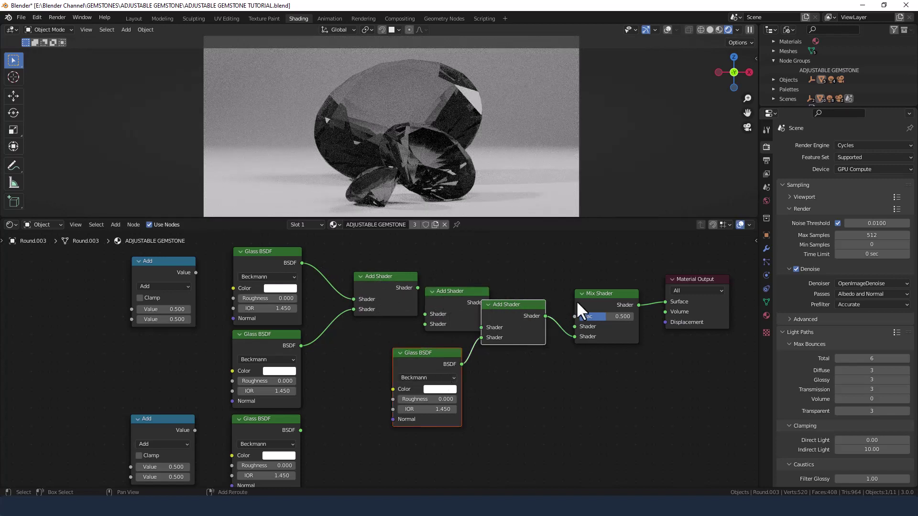
pyautogui.keyDown('shift'); pyautogui.click(617, 303); pyautogui.keyUp('shift')
pyautogui.keyDown('shift'); pyautogui.click(678, 278); pyautogui.keyUp('shift')
pyautogui.press('g')
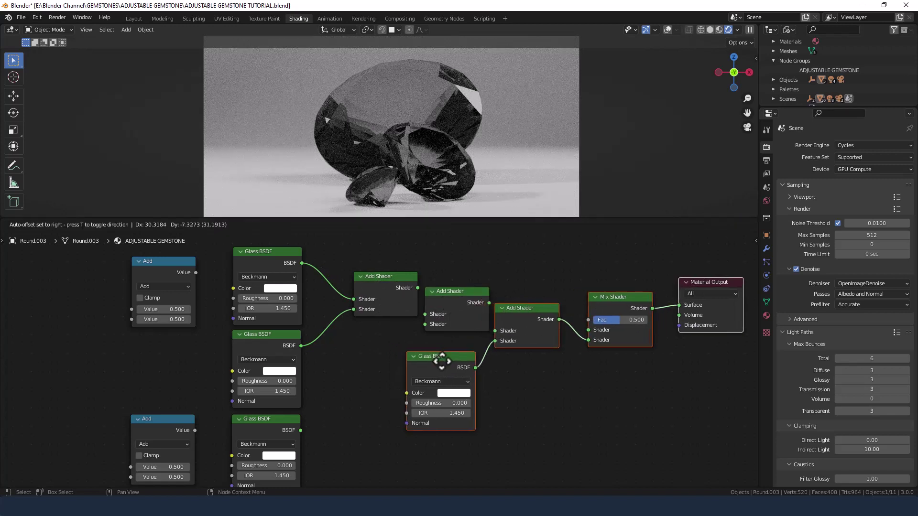
pyautogui.click(462, 357)
pyautogui.moveTo(453, 316); pyautogui.dragTo(460, 315)
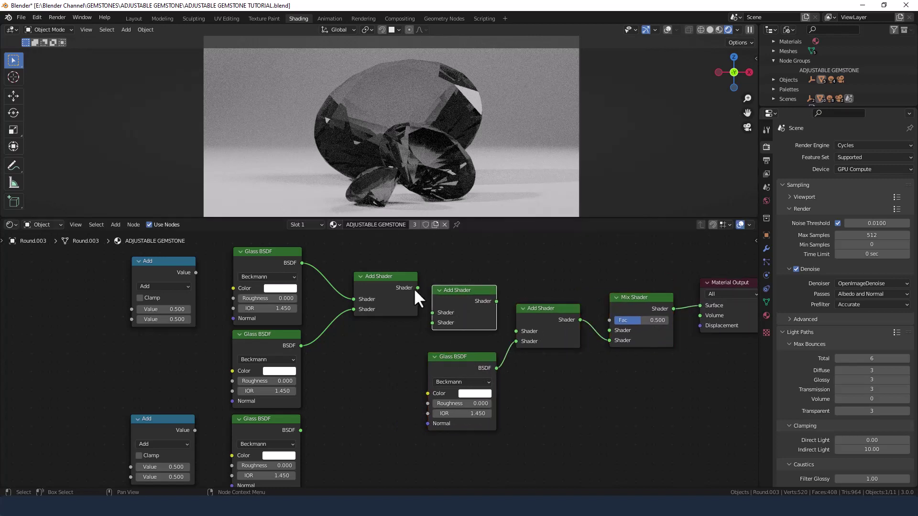
# Link the first Add Shader and the third stacked Glass BSDF into the middle Add Shader, and its output to the last Add Shader
pyautogui.moveTo(417, 287); pyautogui.dragTo(433, 313)
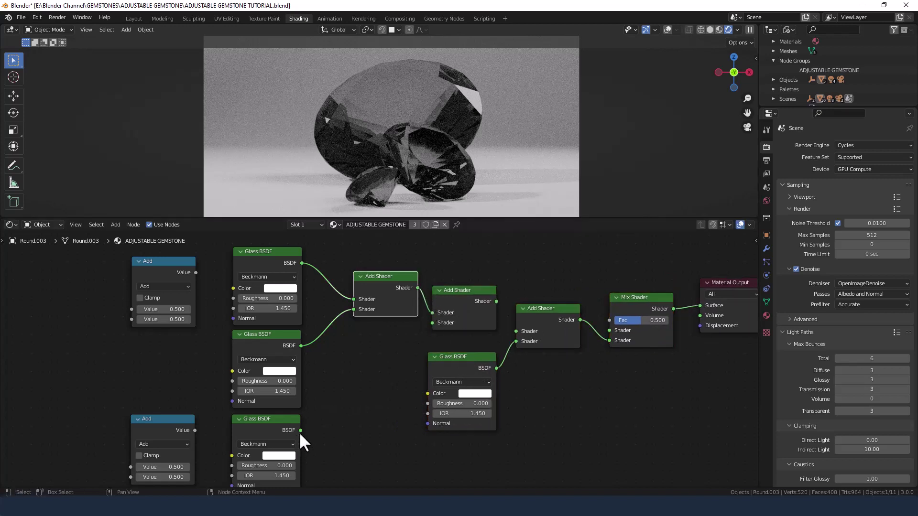
pyautogui.moveTo(300, 430); pyautogui.dragTo(432, 322)
pyautogui.click(492, 299)
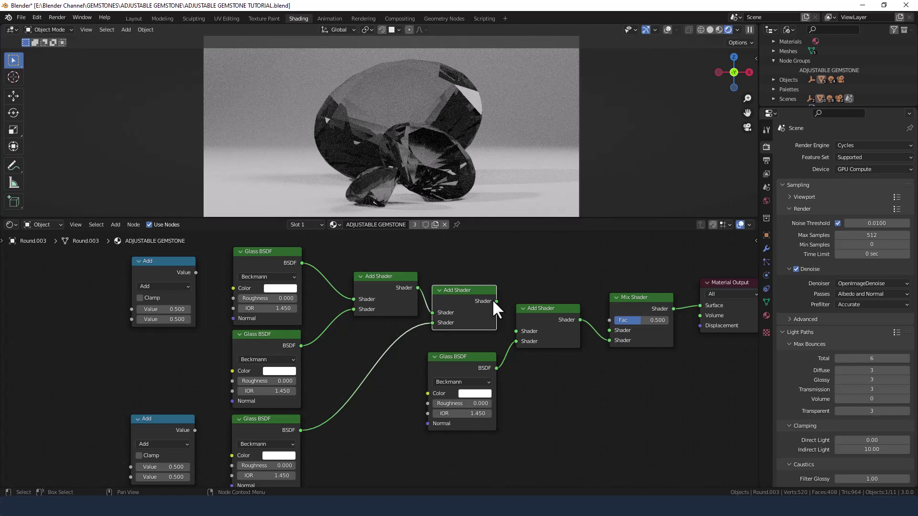
pyautogui.moveTo(496, 301); pyautogui.dragTo(514, 326)
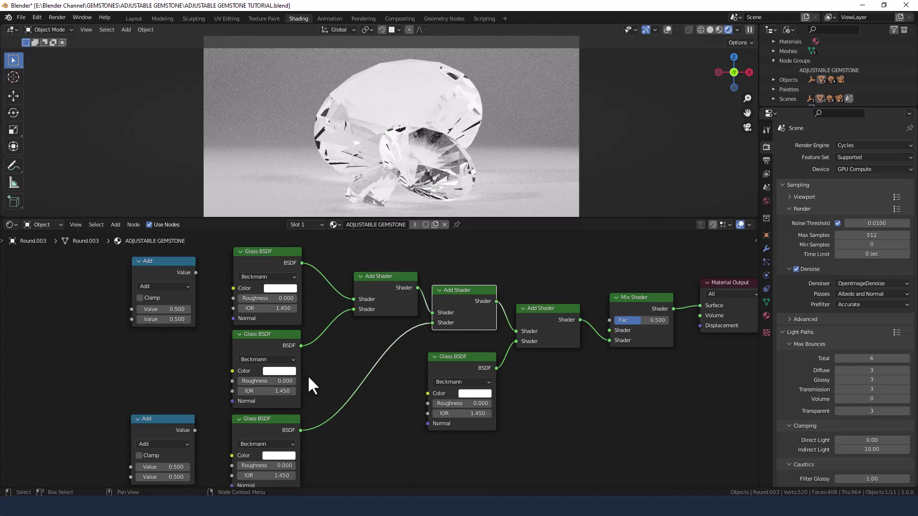
# Set the first stacked Glass BSDF's color to fully saturated red and its distribution to GGX
pyautogui.click(276, 287)
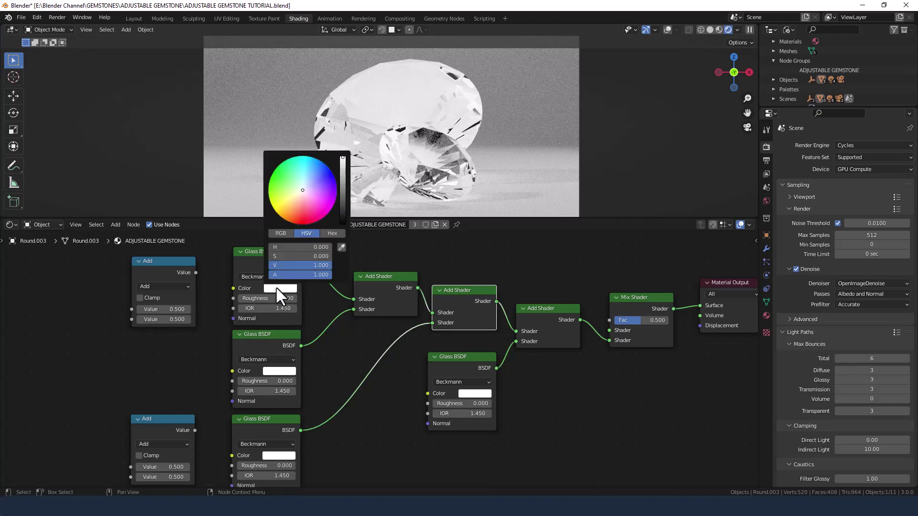
pyautogui.moveTo(274, 260); pyautogui.dragTo(330, 260)
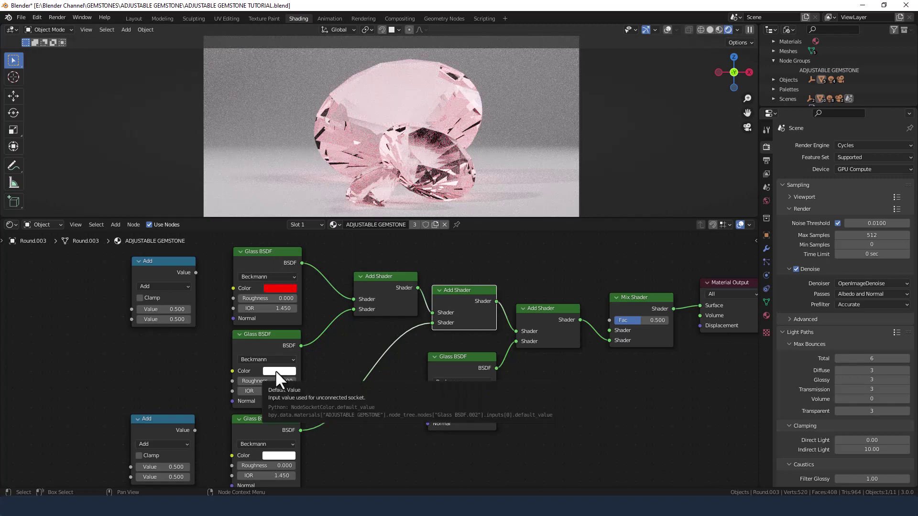
pyautogui.click(267, 277)
pyautogui.click(264, 307)
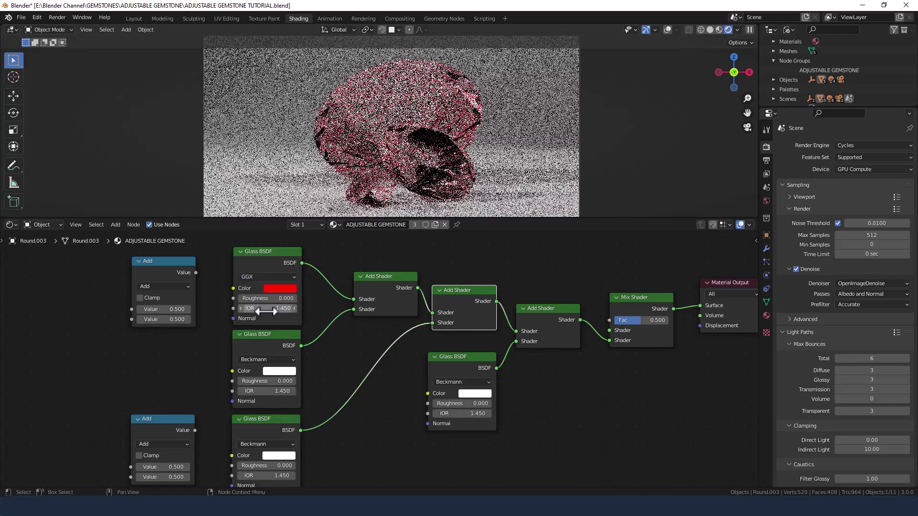
# Change the distribution of the second and third stacked Glass BSDF nodes to GGX
pyautogui.click(267, 359)
pyautogui.click(266, 391)
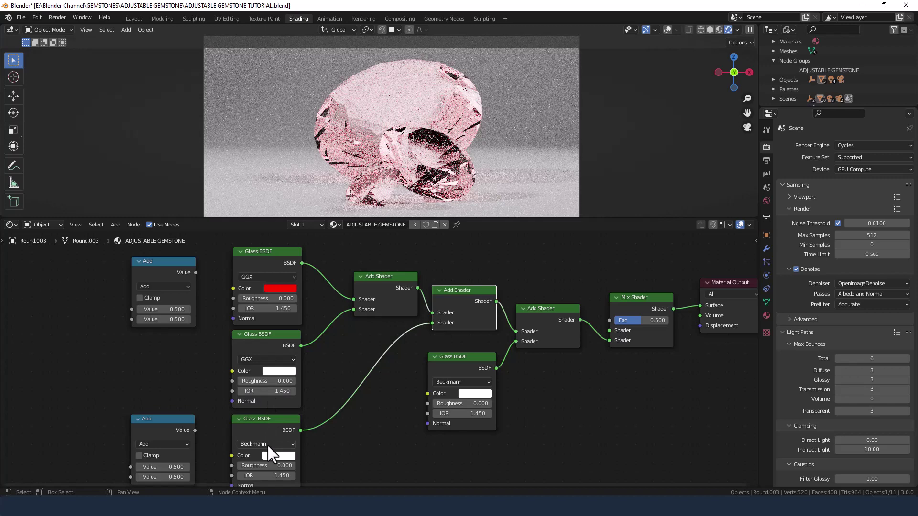
pyautogui.click(267, 444)
pyautogui.click(259, 413)
# Set the second stacked Glass BSDF's color to green with saturation 1.000 and hue 0.335
pyautogui.moveTo(363, 366); pyautogui.dragTo(363, 337, button='middle')
pyautogui.click(286, 343)
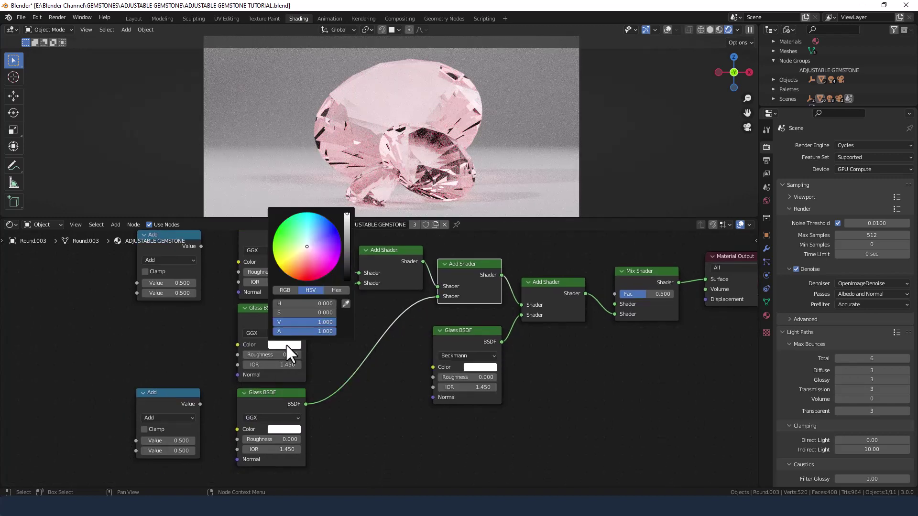
pyautogui.moveTo(301, 313); pyautogui.dragTo(335, 314)
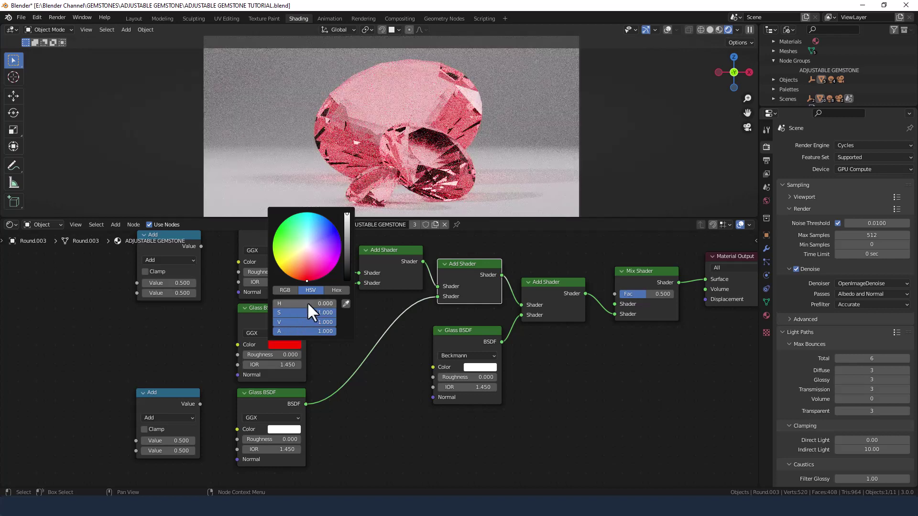
pyautogui.click(307, 303)
pyautogui.press('BackSpace')
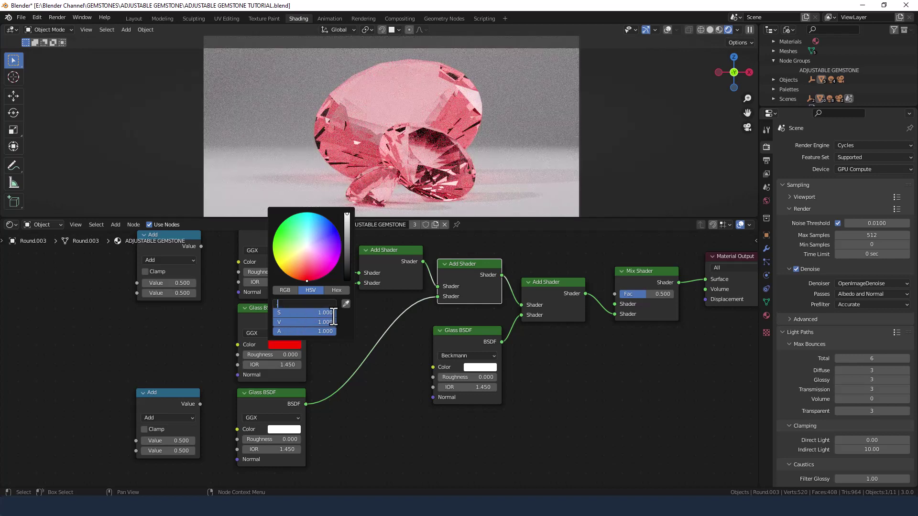
pyautogui.write('.335')
pyautogui.press('Return')
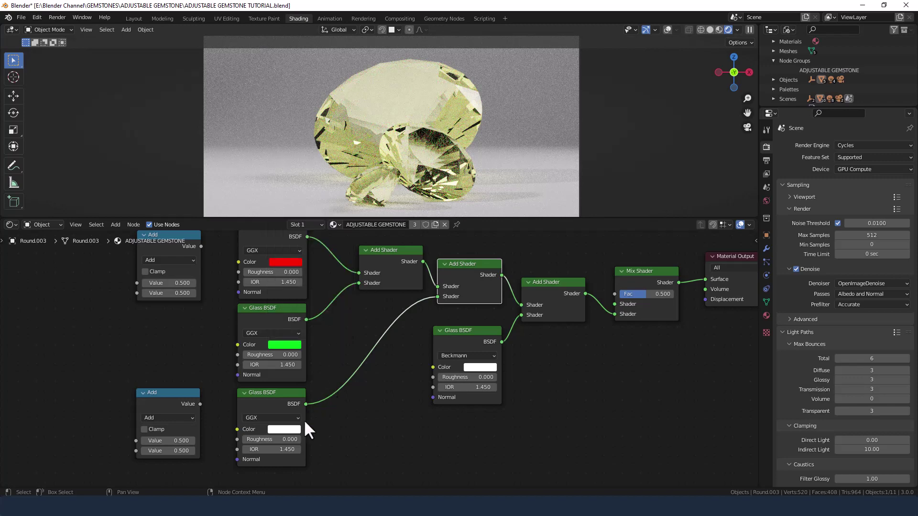
# Set the third stacked Glass BSDF's color to blue with saturation 1.000 and hue 0.6675
pyautogui.click(291, 429)
pyautogui.moveTo(297, 400); pyautogui.dragTo(314, 389)
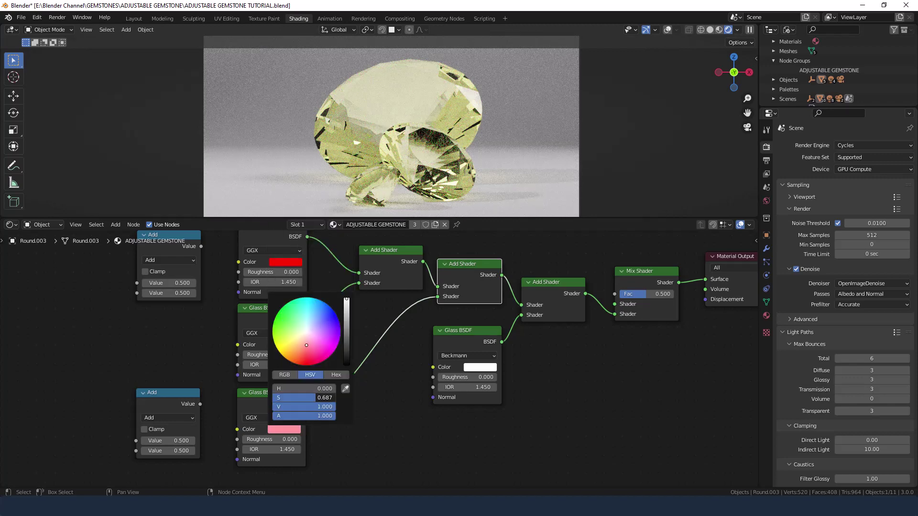
pyautogui.click(313, 389)
pyautogui.write('.')
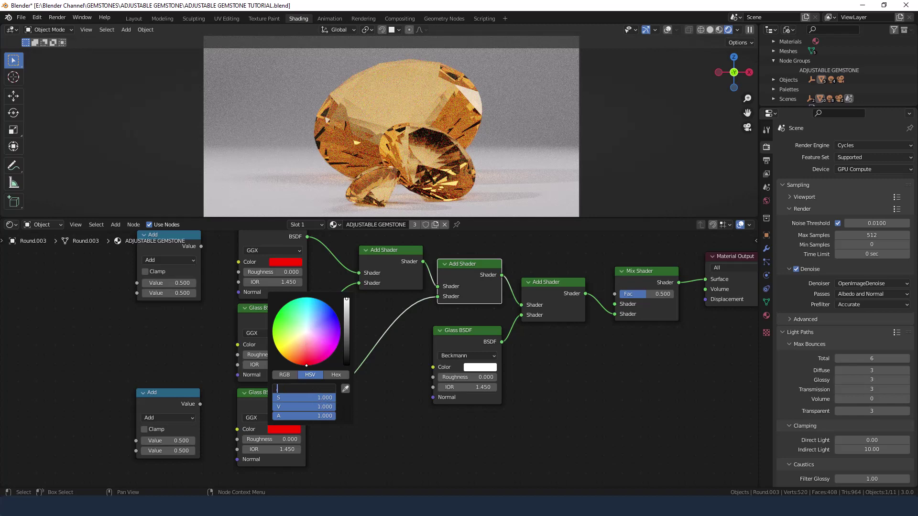
pyautogui.write('6675')
pyautogui.press('Return')
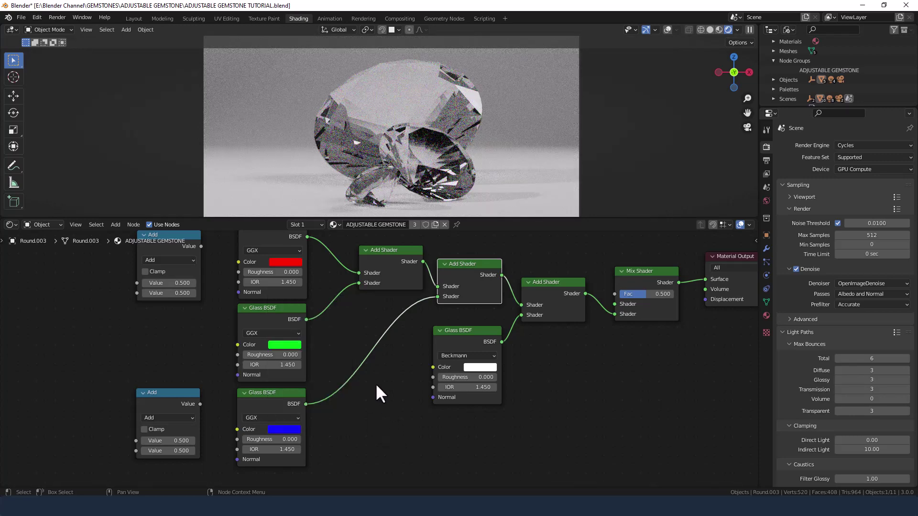
# Switch the upper Math node to Subtract and link the two Math nodes to the IOR inputs of the red and blue Glass BSDFs
pyautogui.scroll(-2, 362, 343)
pyautogui.moveTo(360, 336); pyautogui.dragTo(393, 343, button='middle')
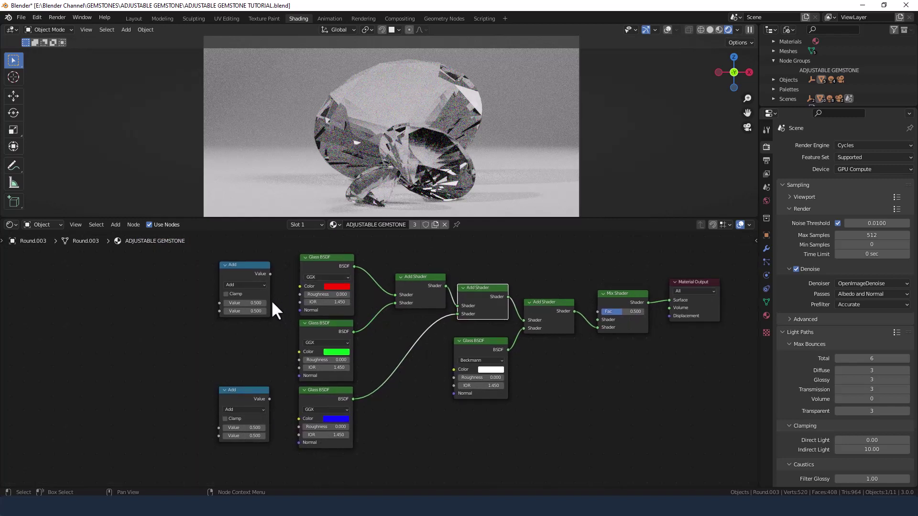
pyautogui.click(248, 285)
pyautogui.click(245, 309)
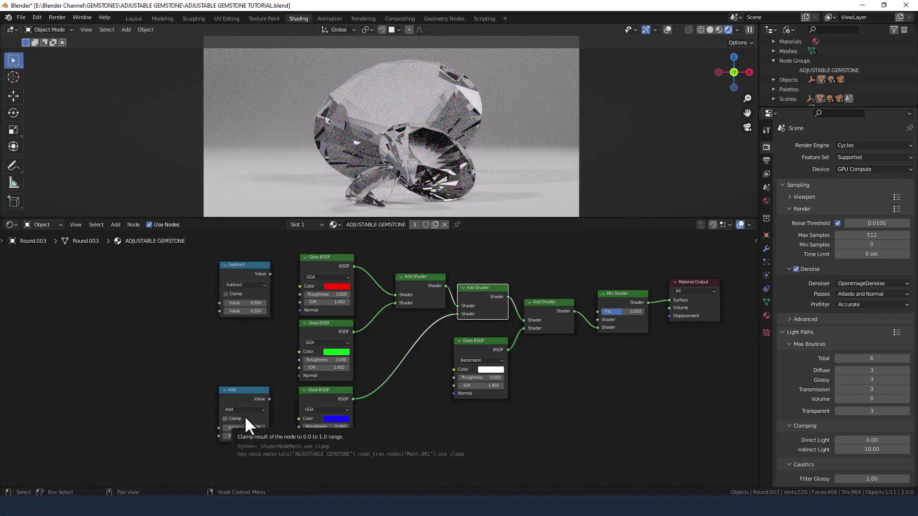
pyautogui.moveTo(270, 273); pyautogui.dragTo(300, 302)
pyautogui.moveTo(269, 398); pyautogui.dragTo(298, 432)
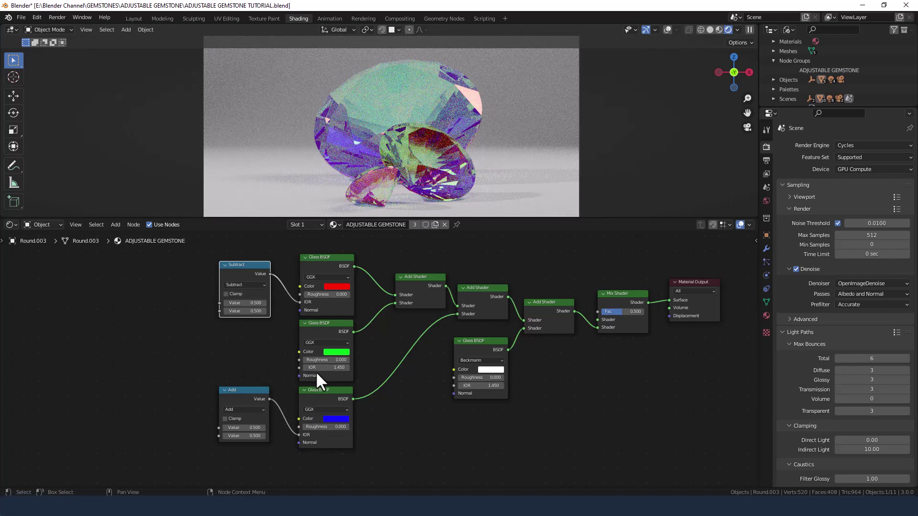
# Add a Value node before the Math nodes and place a duplicate of it directly below
pyautogui.click(240, 354)
pyautogui.hotkey('shift', 'a')
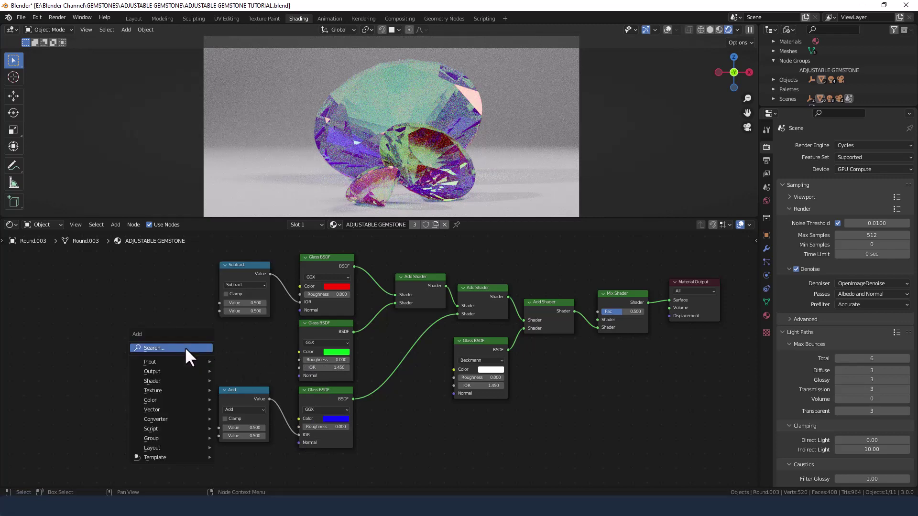
pyautogui.click(185, 347)
pyautogui.write('VALU')
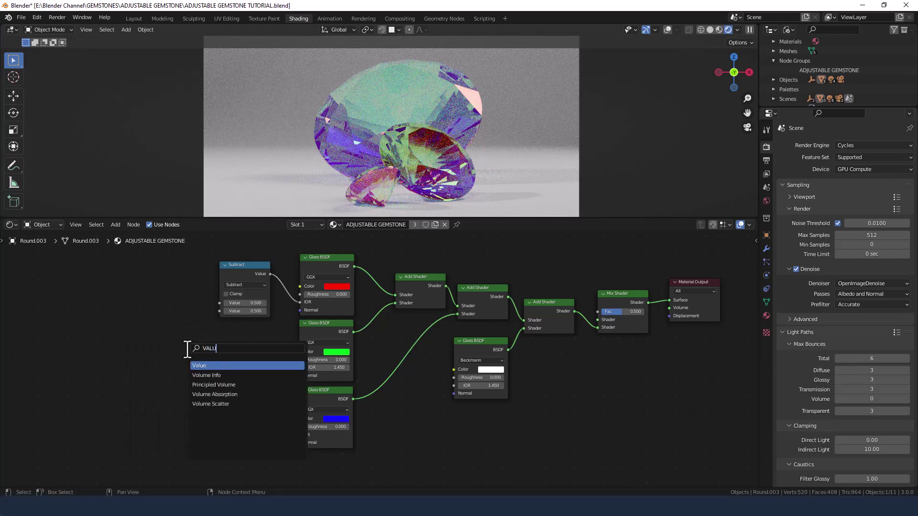
pyautogui.press('Return')
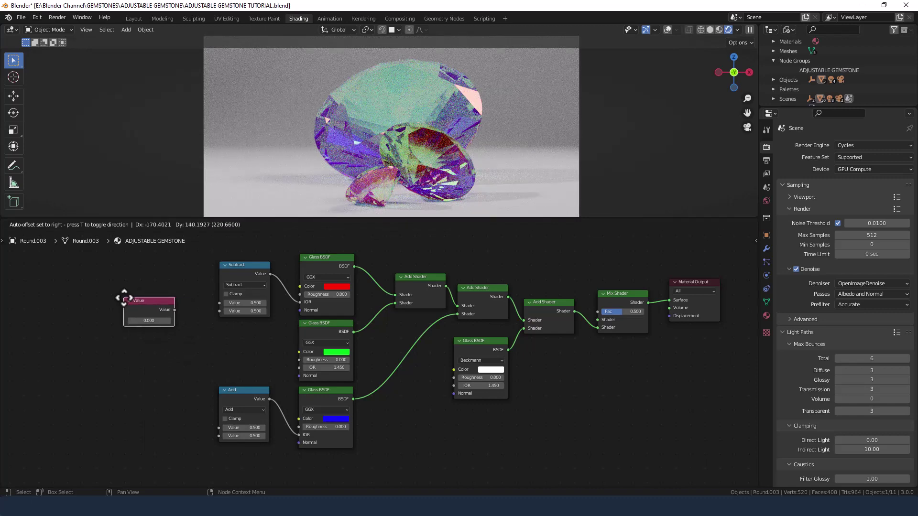
pyautogui.click(124, 297)
pyautogui.hotkey('shift', 'd')
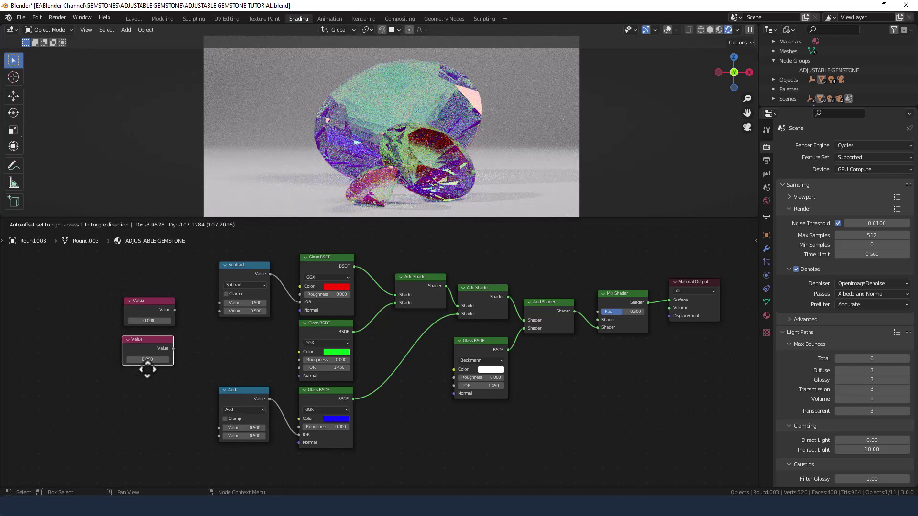
pyautogui.click(147, 369)
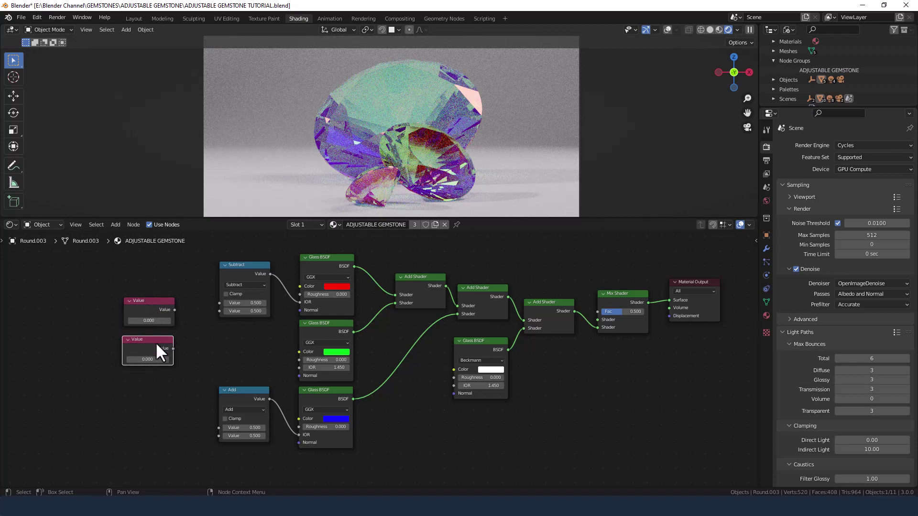
# Label the lower Value node Dispersion
pyautogui.press('n')
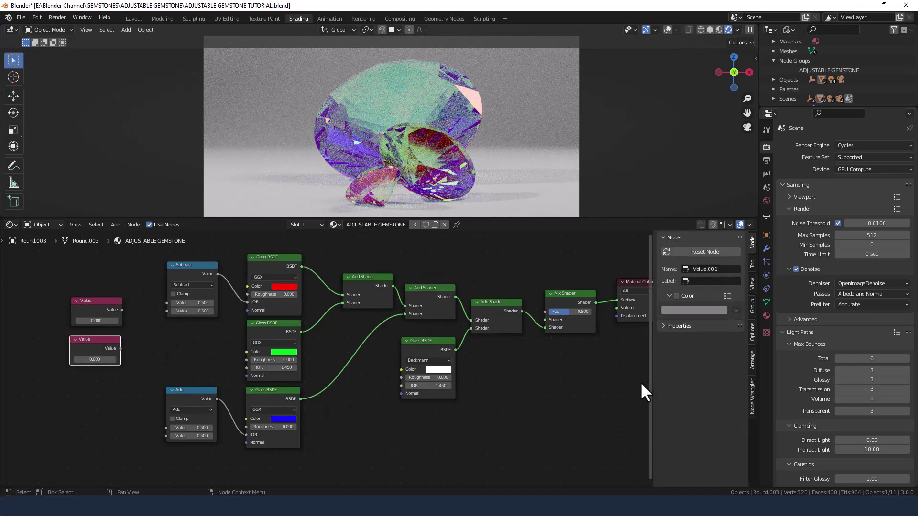
pyautogui.click(700, 281)
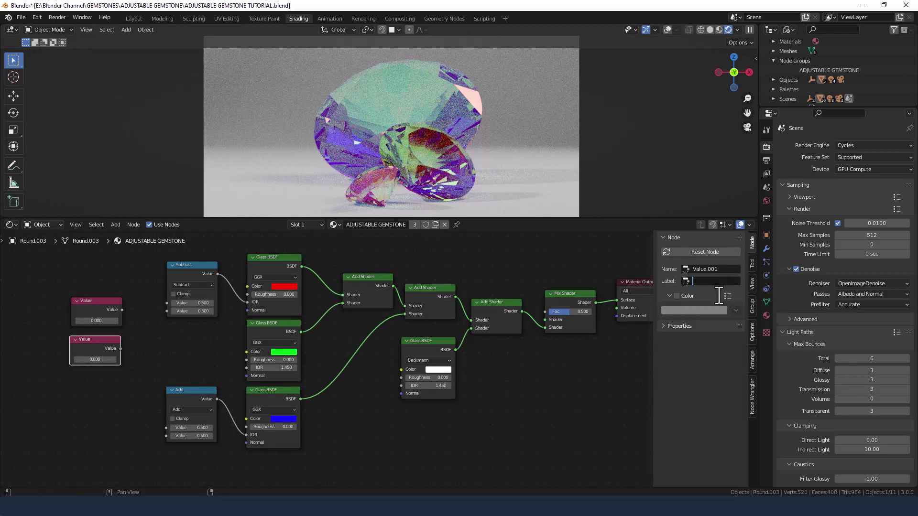
pyautogui.write('dISPERSION')
pyautogui.press('BackSpace')
pyautogui.press('BackSpace')
pyautogui.press('BackSpace')
pyautogui.press('BackSpace')
pyautogui.press('BackSpace')
pyautogui.press('BackSpace')
pyautogui.press('BackSpace')
pyautogui.press('BackSpace')
pyautogui.press('BackSpace')
pyautogui.press('BackSpace')
pyautogui.press('capslock')
pyautogui.write('Dispersion')
pyautogui.press('Return')
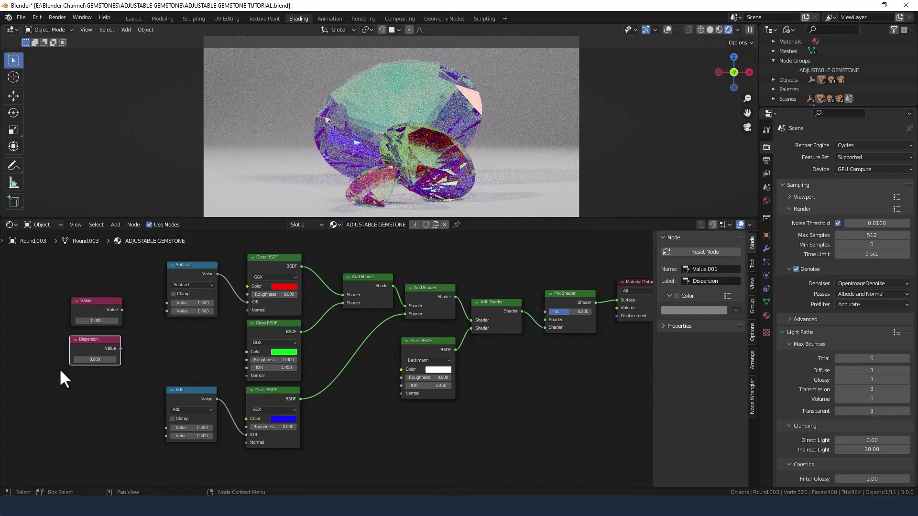
# Label the upper Value node IOR
pyautogui.click(94, 303)
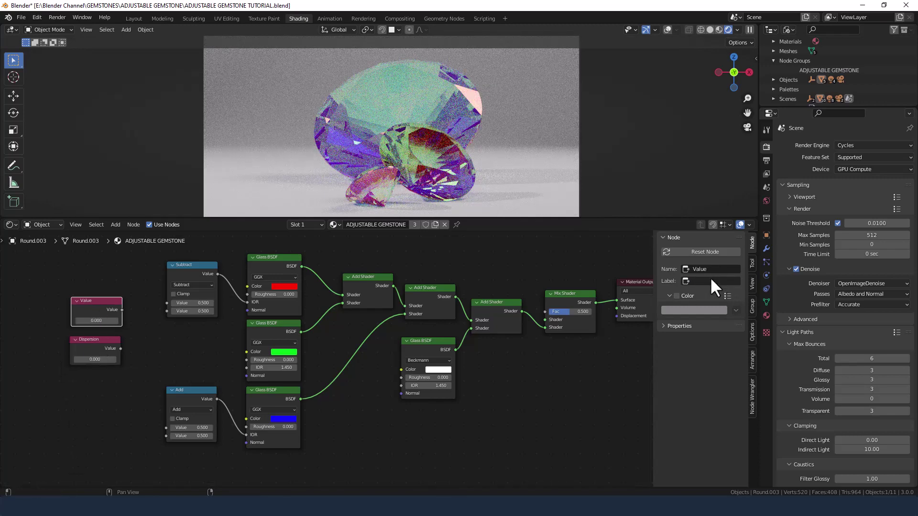
pyautogui.write('IOR')
pyautogui.press('Return')
# Link the IOR value node to the first value input of both the Subtract and Add nodes
pyautogui.moveTo(333, 344); pyautogui.dragTo(438, 345, button='middle')
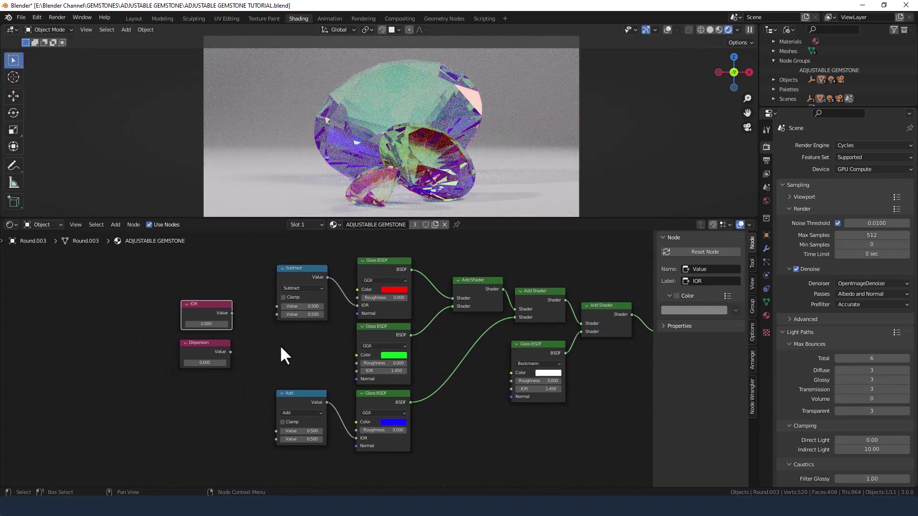
pyautogui.scroll(1, 281, 348)
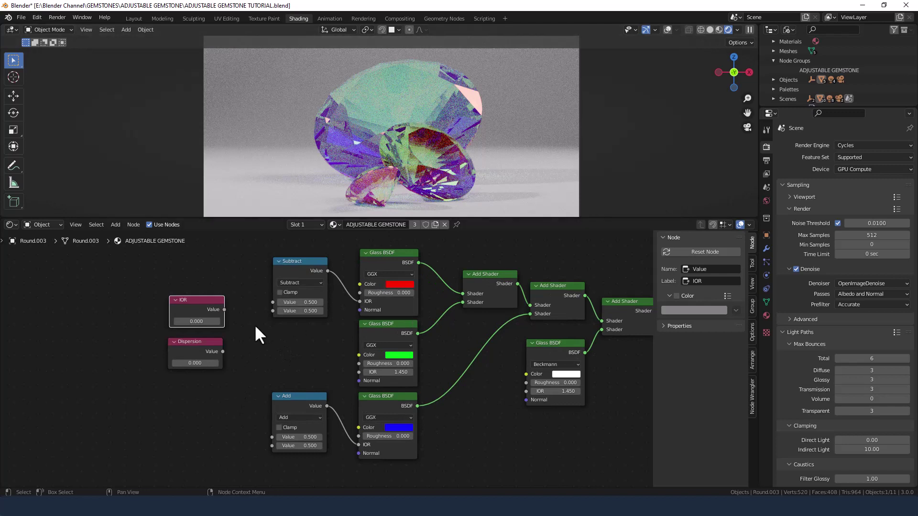
pyautogui.moveTo(255, 324); pyautogui.dragTo(248, 344, button='middle')
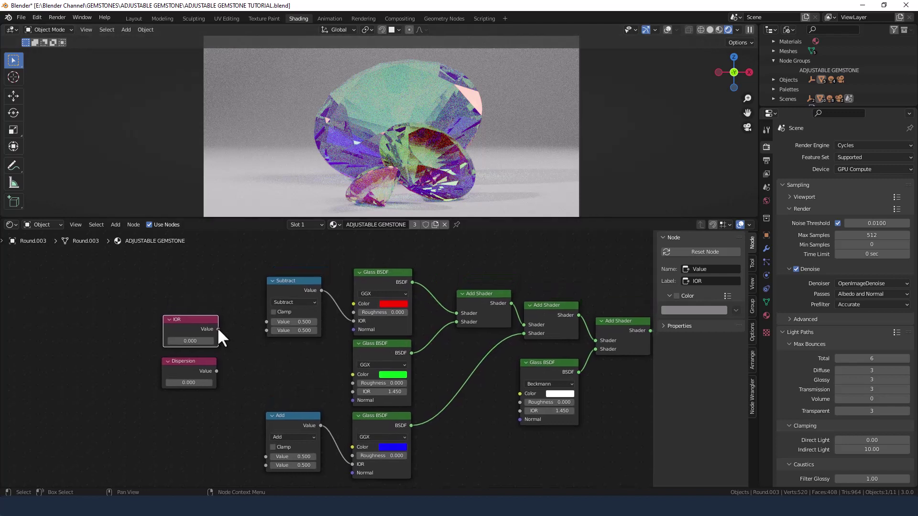
pyautogui.moveTo(218, 329); pyautogui.dragTo(221, 323)
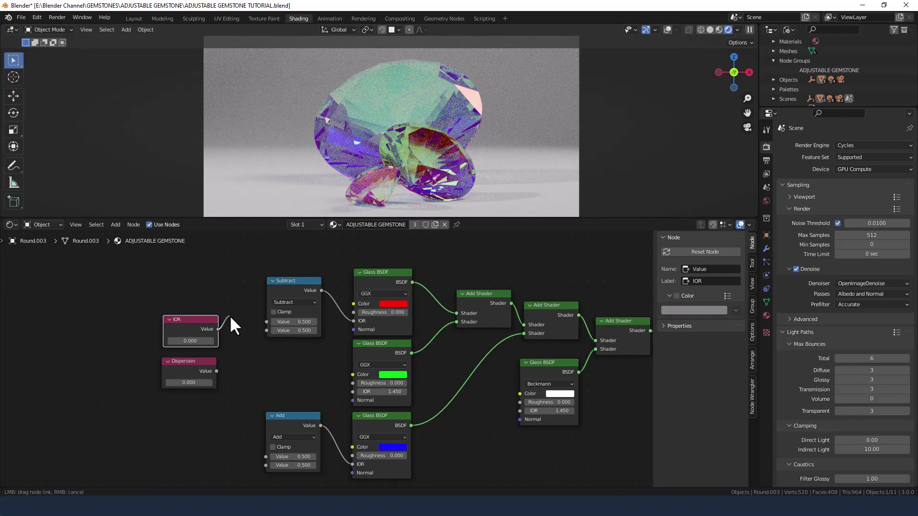
pyautogui.moveTo(268, 323); pyautogui.dragTo(262, 454)
# Link the Dispersion value node to the second value input of both the Subtract and Add nodes
pyautogui.moveTo(216, 372); pyautogui.dragTo(267, 331)
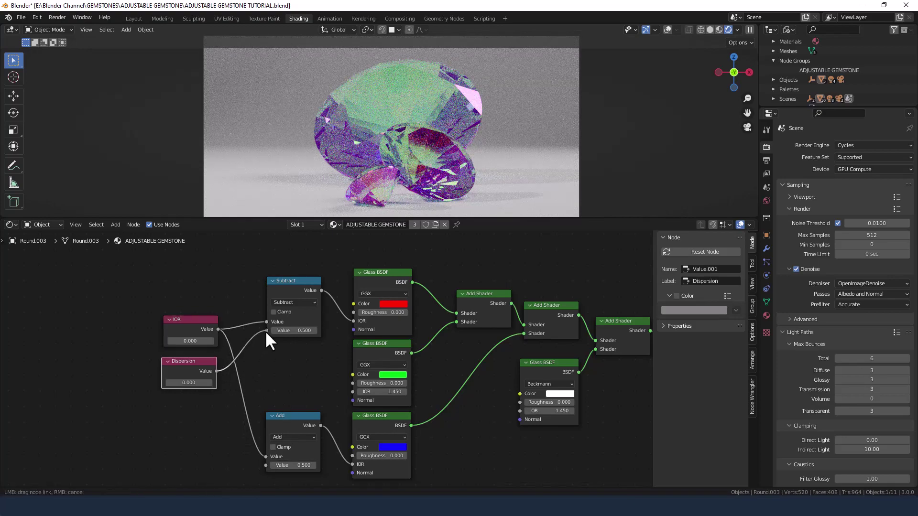
pyautogui.moveTo(217, 371); pyautogui.dragTo(264, 464)
pyautogui.moveTo(270, 379); pyautogui.dragTo(231, 364, button='middle')
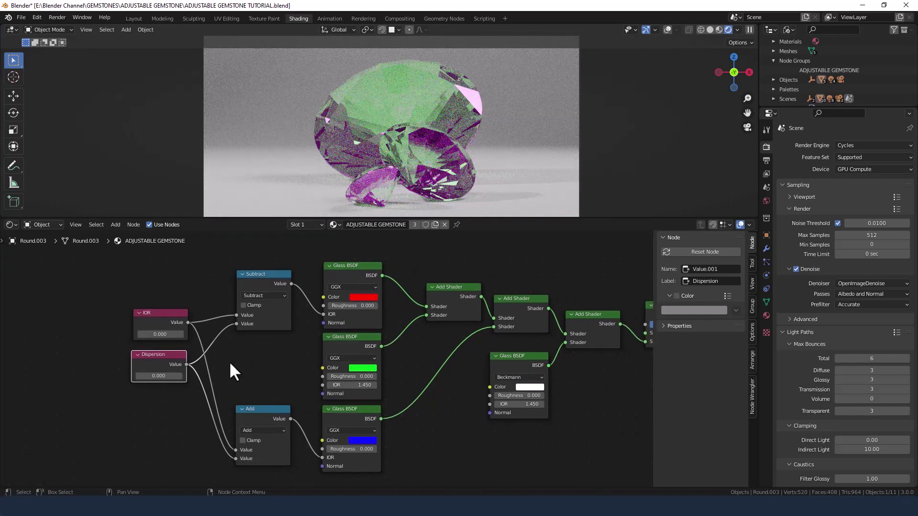
# Link the IOR value node to the IOR inputs of the green and white Glass BSDFs, and set its value to 2.410
pyautogui.moveTo(188, 322); pyautogui.dragTo(319, 386)
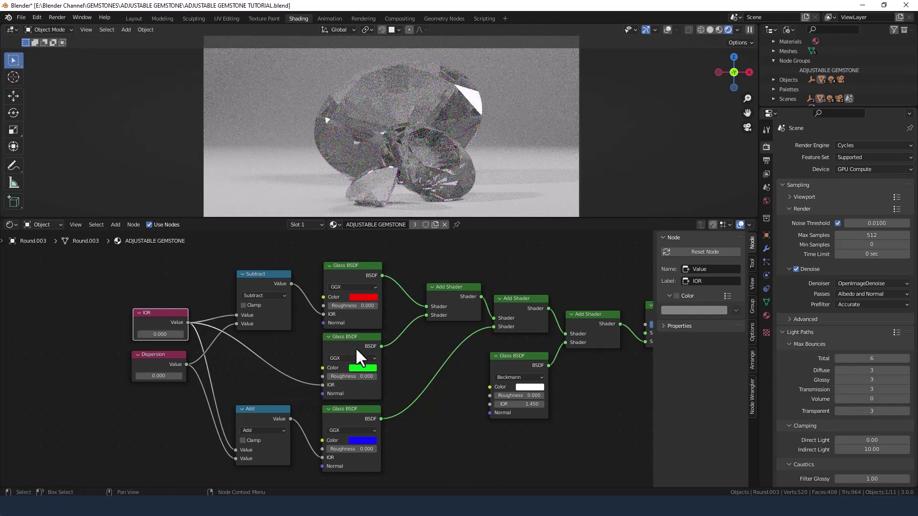
pyautogui.moveTo(188, 322); pyautogui.dragTo(489, 404)
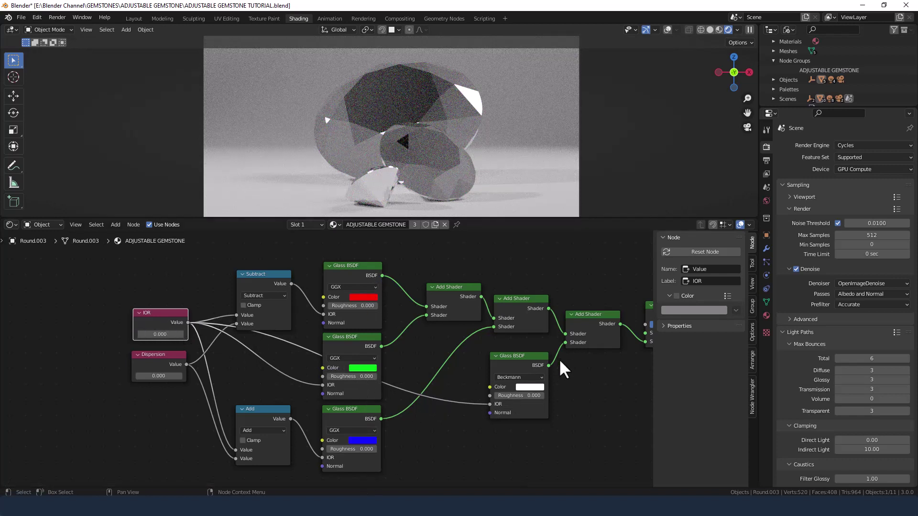
pyautogui.click(155, 334)
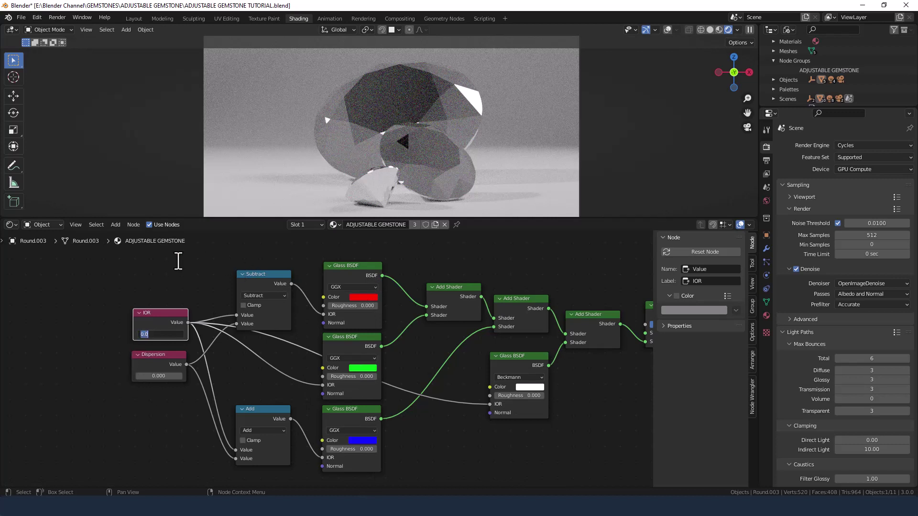
pyautogui.write('2.410')
pyautogui.press('Return')
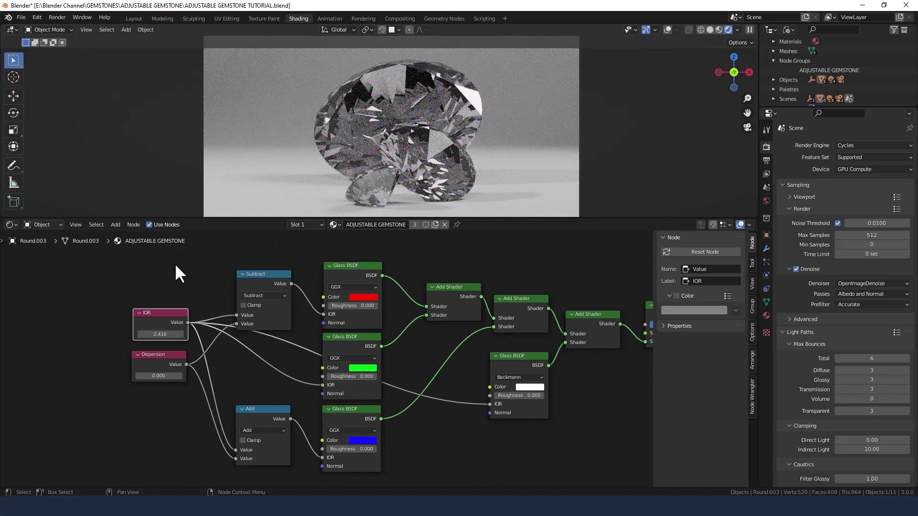
# Move the IOR and Dispersion nodes slightly away from the math nodes and set the Dispersion value to 0.044
pyautogui.moveTo(184, 289); pyautogui.dragTo(187, 295, button='middle')
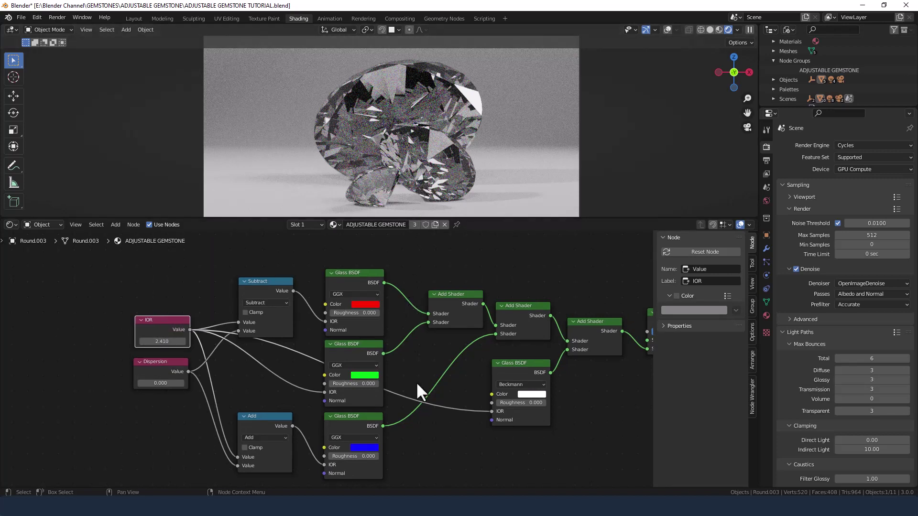
pyautogui.moveTo(417, 372); pyautogui.dragTo(408, 348, button='middle')
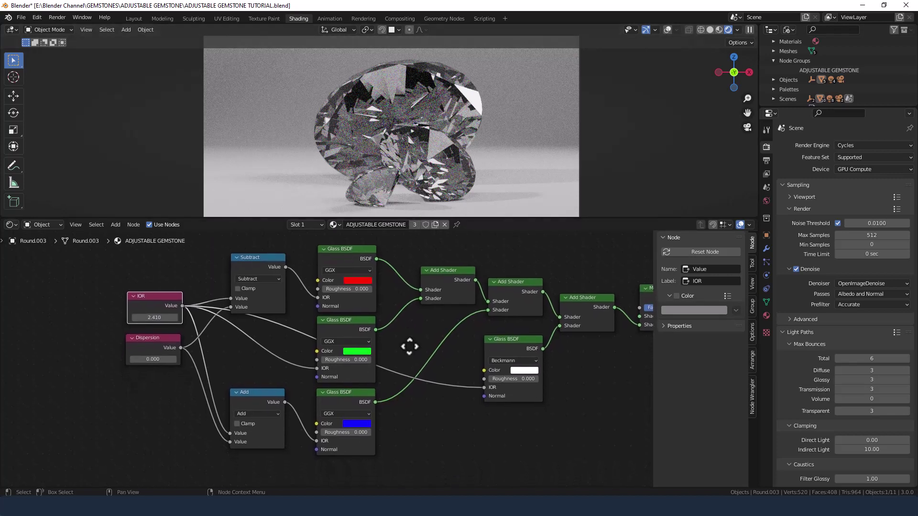
pyautogui.keyDown('shift'); pyautogui.click(148, 338); pyautogui.keyUp('shift')
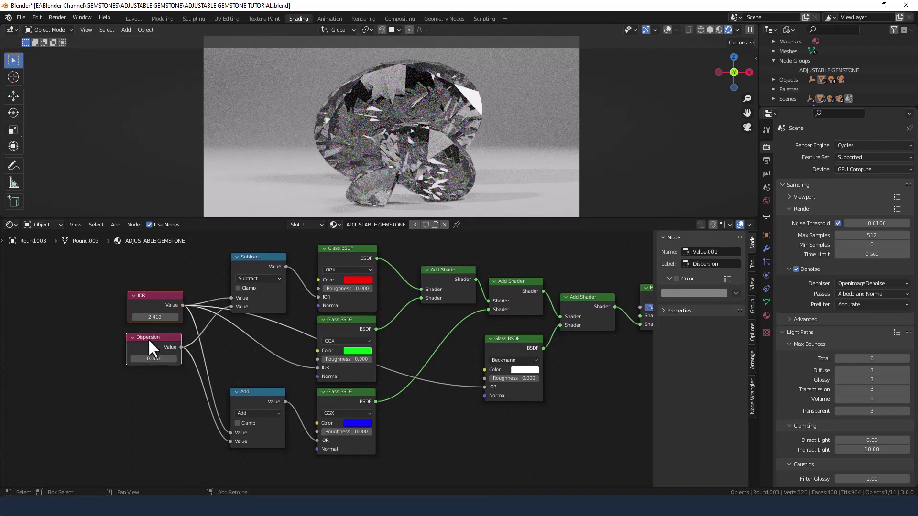
pyautogui.moveTo(148, 338); pyautogui.dragTo(144, 357)
pyautogui.click(216, 356)
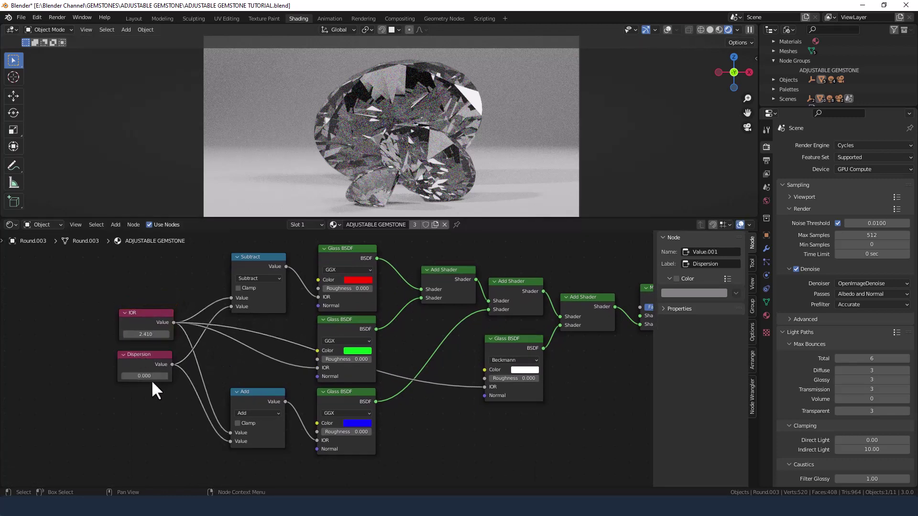
pyautogui.doubleClick(148, 376)
pyautogui.press('BackSpace')
pyautogui.write('.044')
pyautogui.press('Return')
pyautogui.scroll(-2, 159, 401)
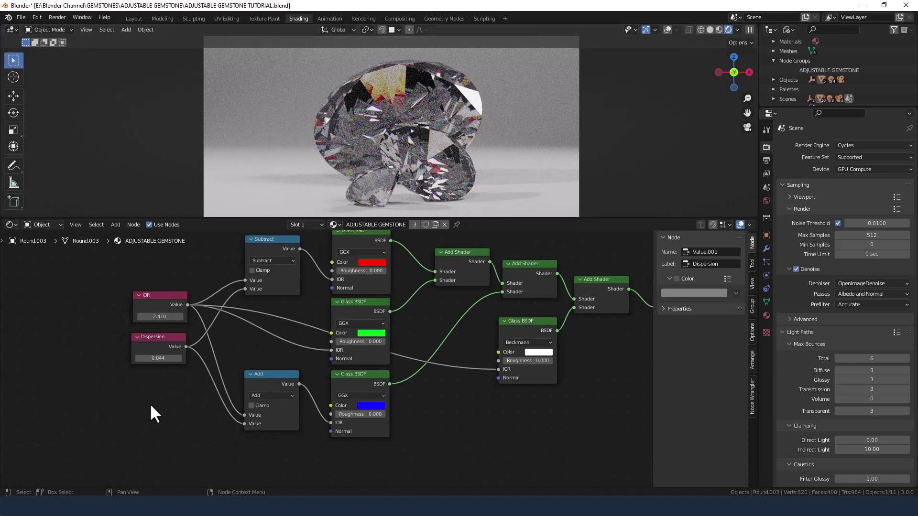
# Add an RGB node below the Dispersion node and link its color to the white Glass BSDF's Color input
pyautogui.hotkey('shift', 'a')
pyautogui.moveTo(134, 388)
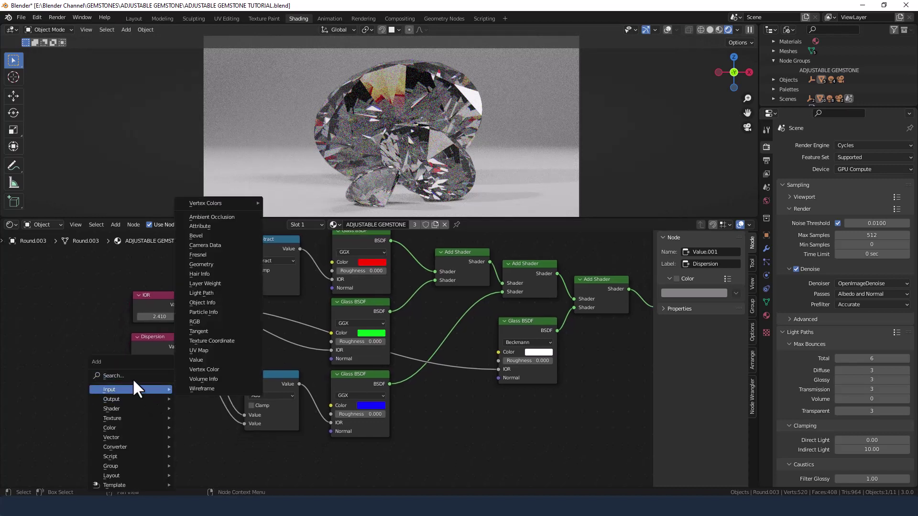
pyautogui.write('rgb')
pyautogui.press('Return')
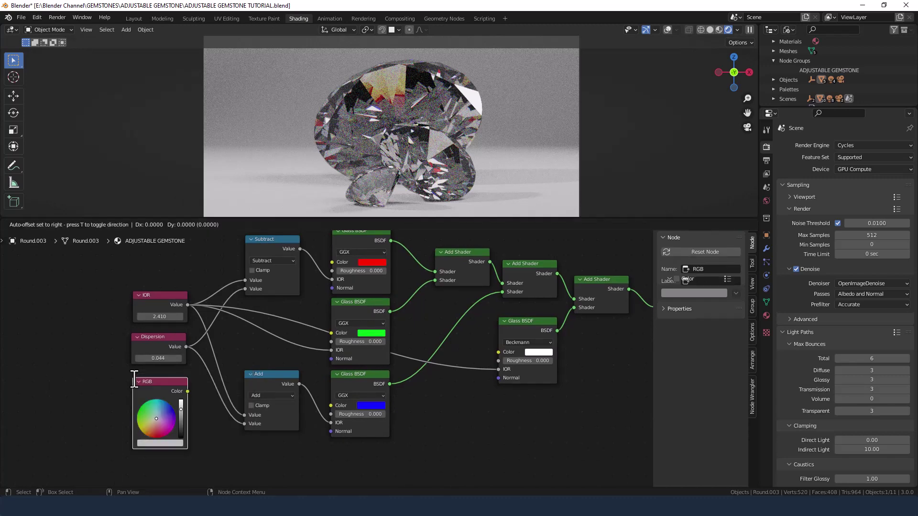
pyautogui.click(131, 378)
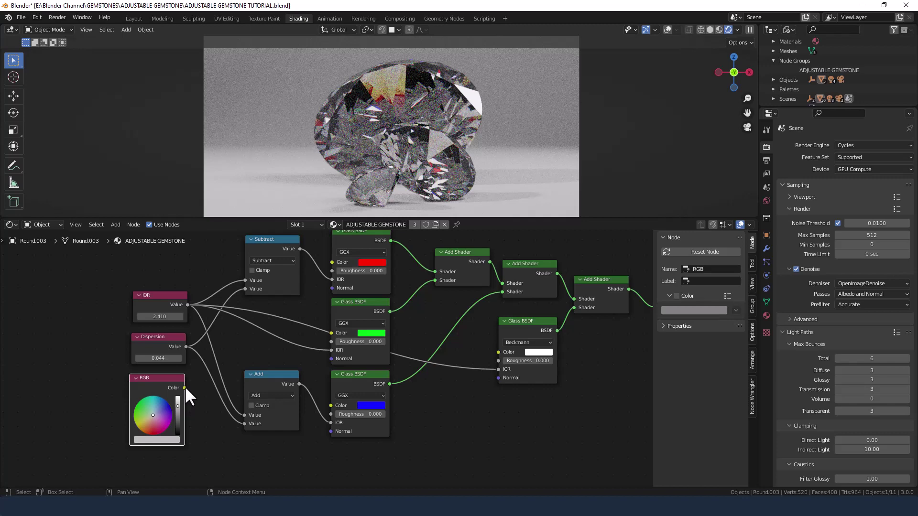
pyautogui.moveTo(184, 388); pyautogui.dragTo(498, 352)
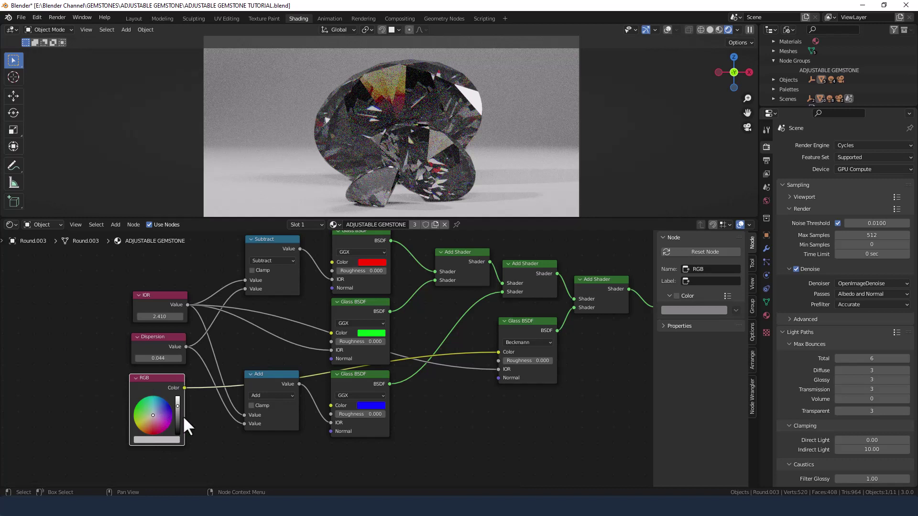
pyautogui.moveTo(80, 306); pyautogui.dragTo(158, 361)
# Add a Light Path node above the last Add Shader and Mix Shader nodes
pyautogui.moveTo(456, 411); pyautogui.dragTo(275, 437, button='middle')
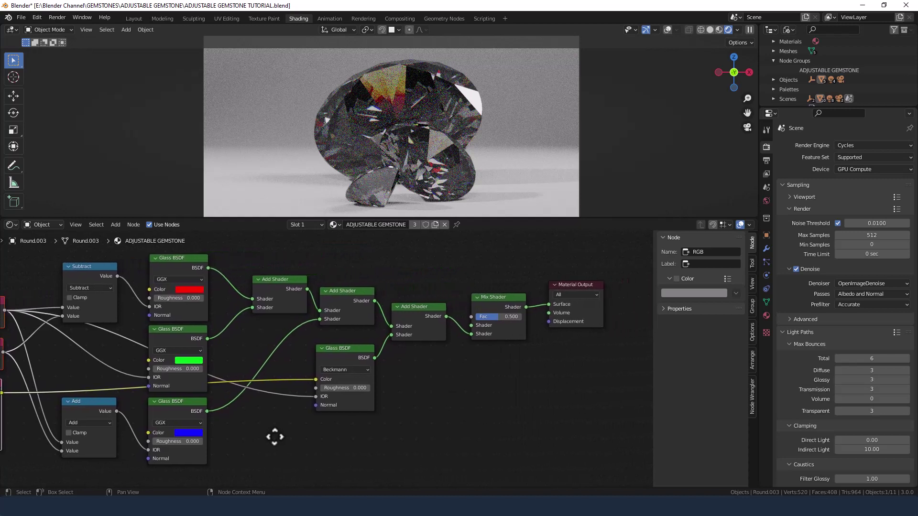
pyautogui.moveTo(353, 444); pyautogui.dragTo(332, 435, button='middle')
pyautogui.moveTo(468, 365); pyautogui.dragTo(447, 440, button='middle')
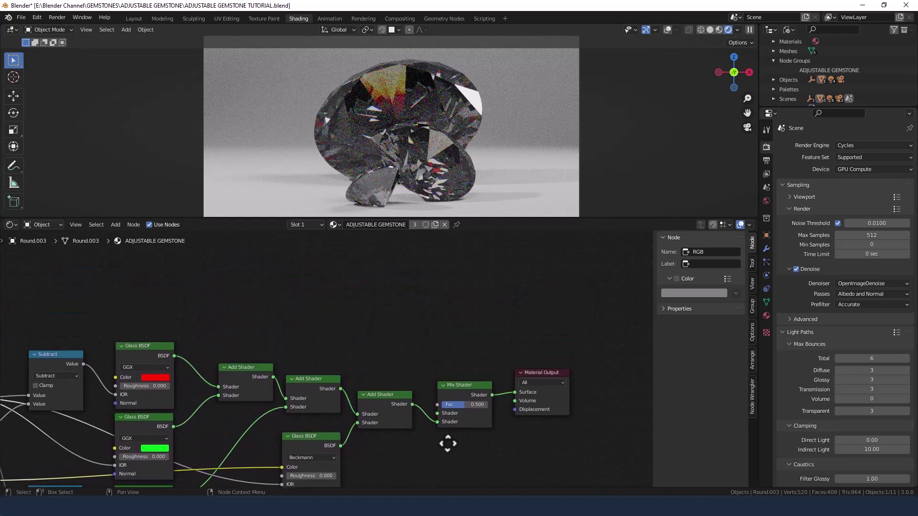
pyautogui.moveTo(424, 347); pyautogui.dragTo(423, 358, button='middle')
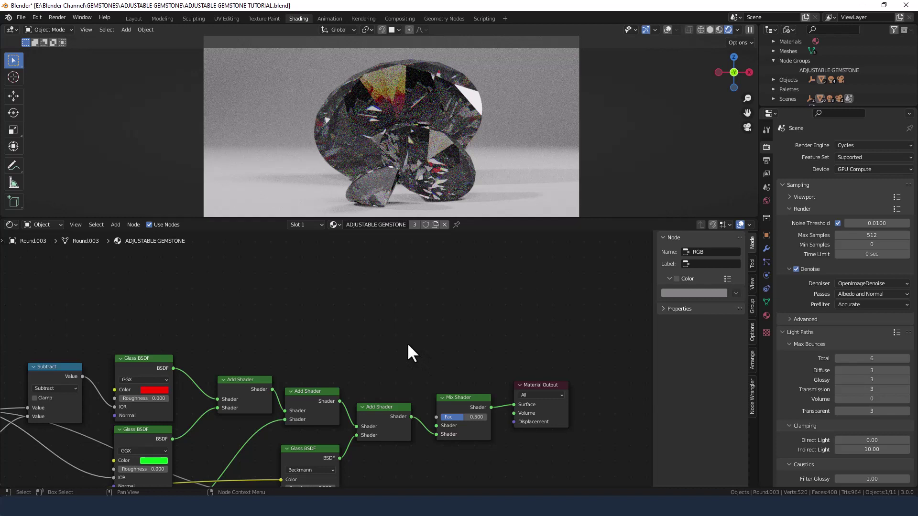
pyautogui.moveTo(408, 342); pyautogui.dragTo(405, 314, button='middle')
pyautogui.hotkey('shift', 'a')
pyautogui.click(405, 315)
pyautogui.write('light')
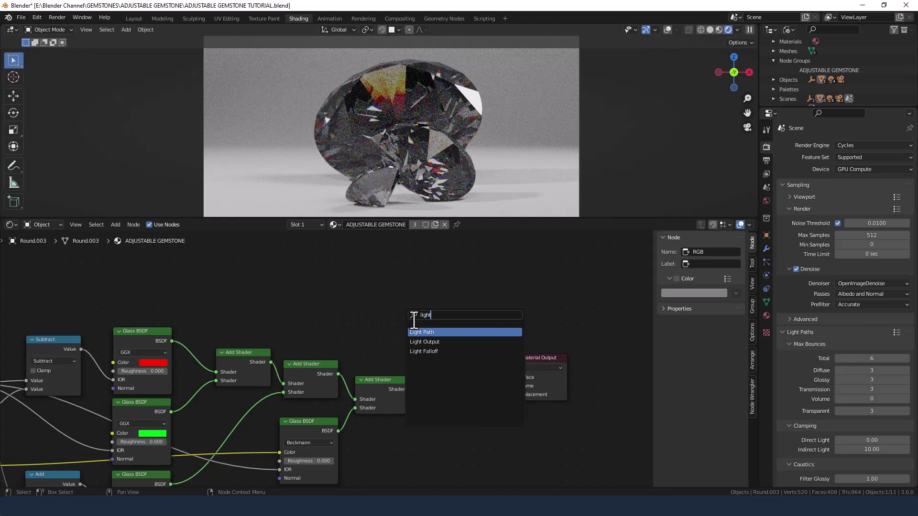
pyautogui.press('Return')
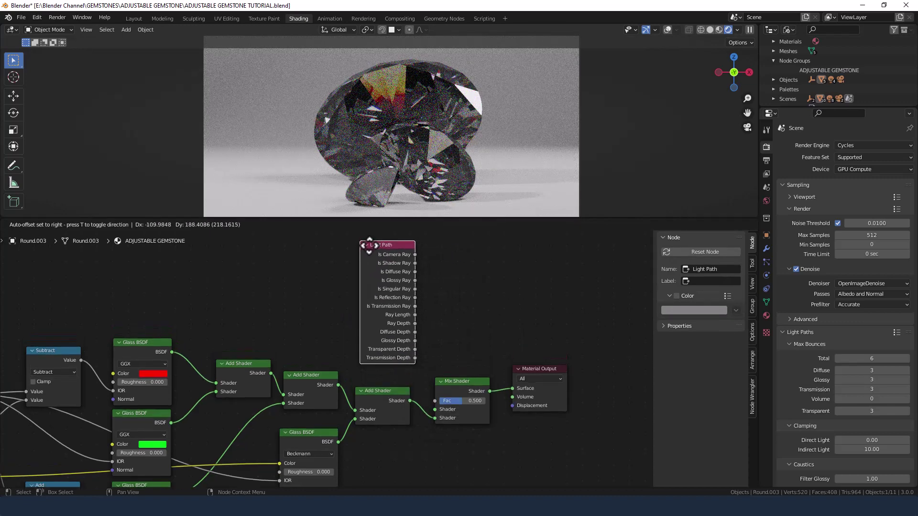
pyautogui.click(371, 269)
# Delete the Add Shader directly before the Mix Shader and move the Beckmann Glass BSDF, Mix Shader and remaining Add Shader closer together
pyautogui.moveTo(438, 350); pyautogui.dragTo(460, 303, button='middle')
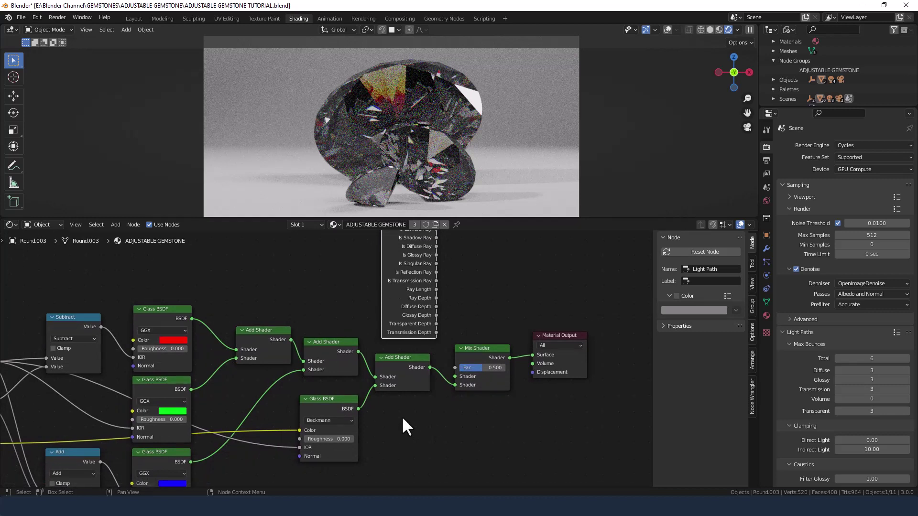
pyautogui.moveTo(402, 416); pyautogui.dragTo(402, 384, button='middle')
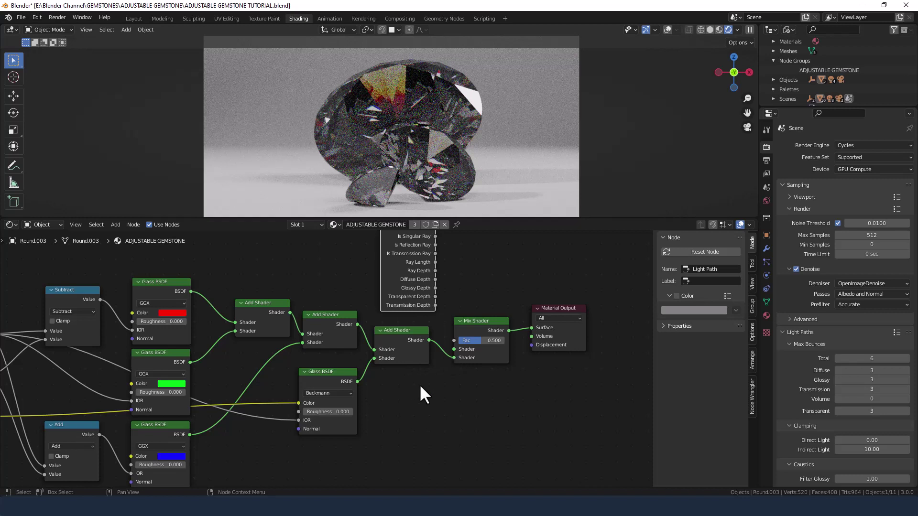
pyautogui.click(414, 355)
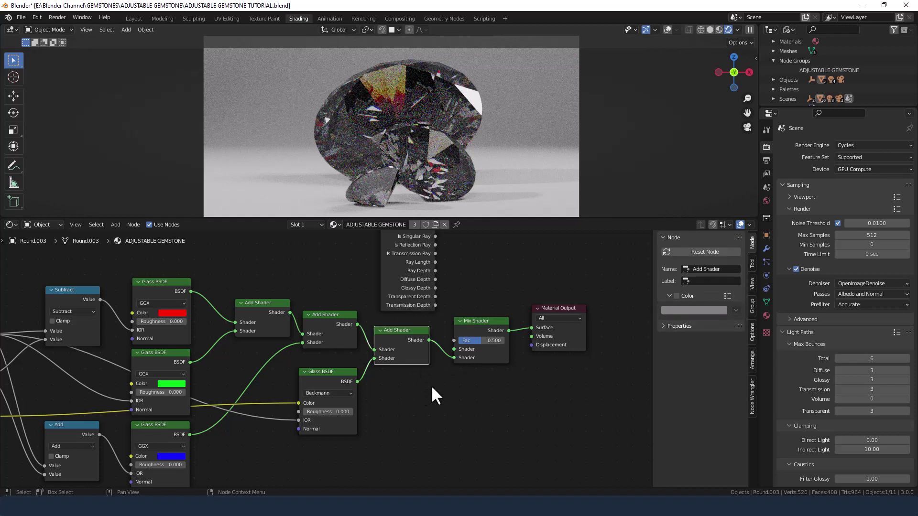
pyautogui.press('x')
pyautogui.moveTo(331, 382); pyautogui.dragTo(296, 391)
pyautogui.moveTo(340, 408); pyautogui.dragTo(338, 390, button='middle')
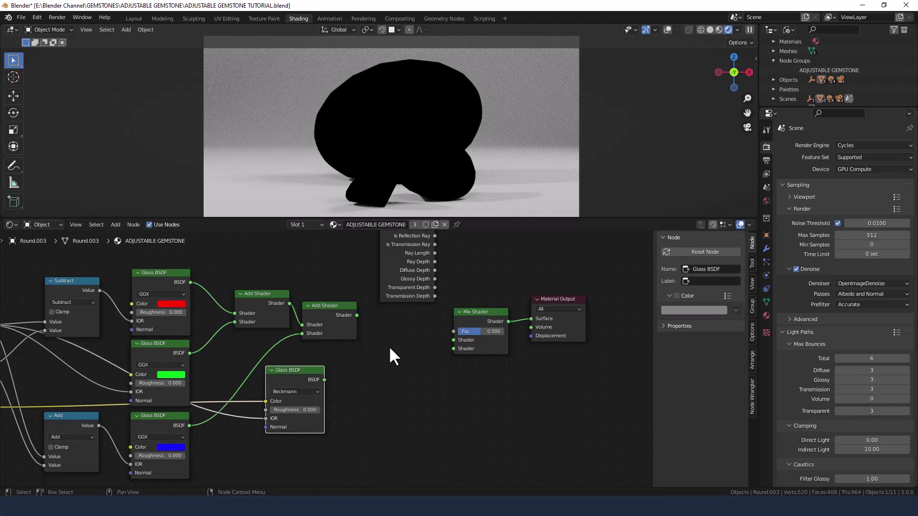
pyautogui.moveTo(475, 328); pyautogui.dragTo(424, 334)
pyautogui.click(341, 332)
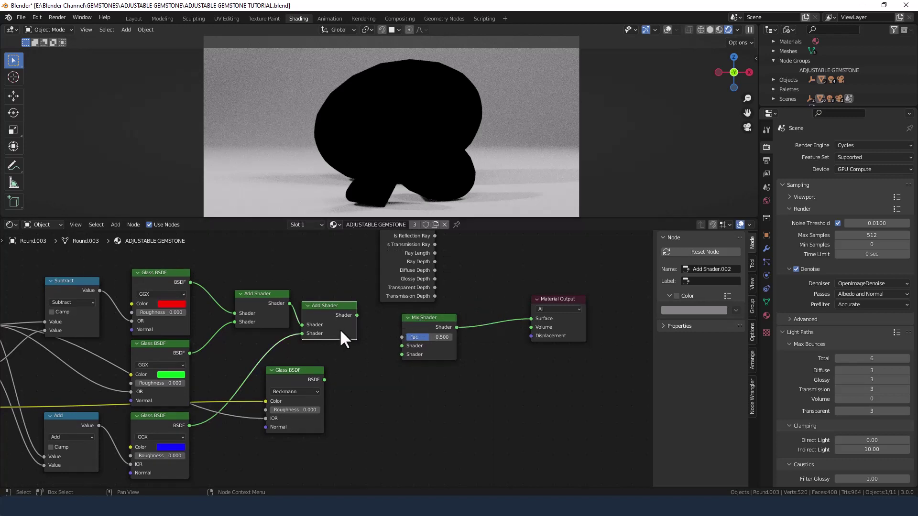
pyautogui.moveTo(340, 329); pyautogui.dragTo(344, 333)
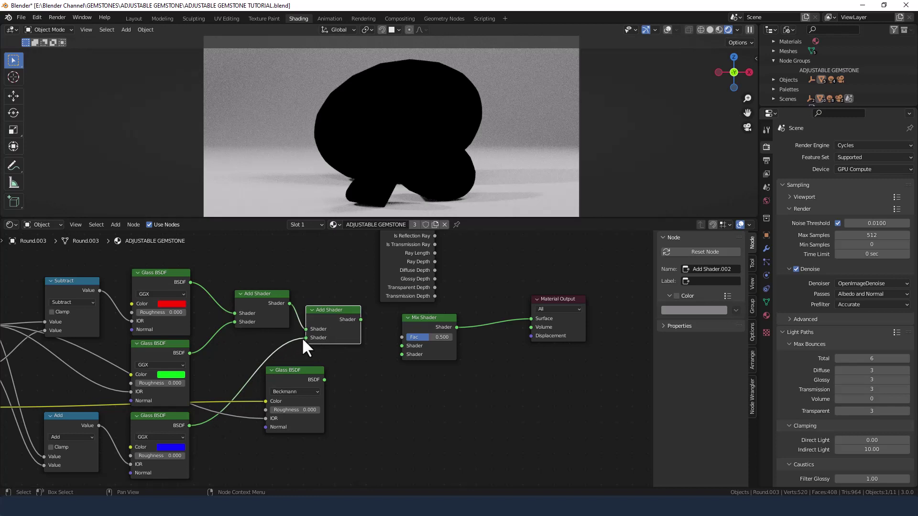
# Set the Beckmann Glass BSDF to GGX, then link it to the Mix Shader's first shader input and the Add Shader to the second
pyautogui.click(294, 392)
pyautogui.click(291, 417)
pyautogui.moveTo(361, 320); pyautogui.dragTo(401, 354)
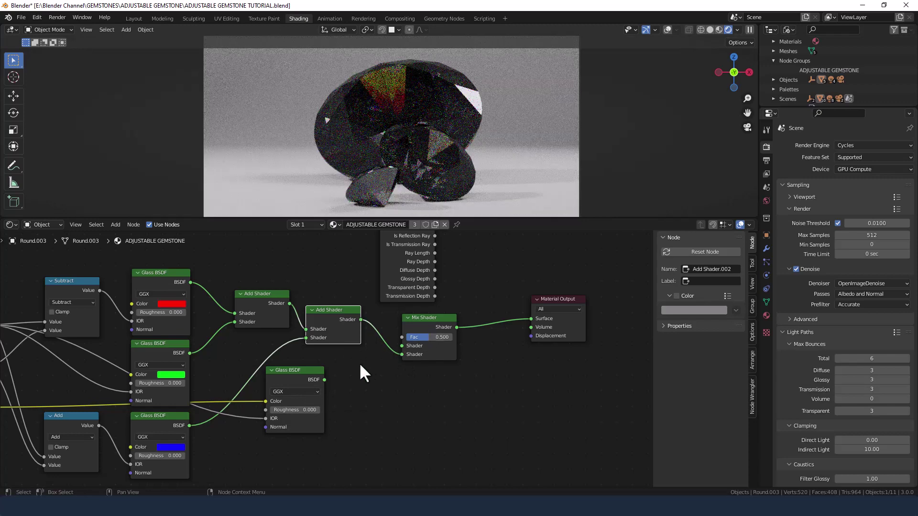
pyautogui.moveTo(324, 380); pyautogui.dragTo(404, 346)
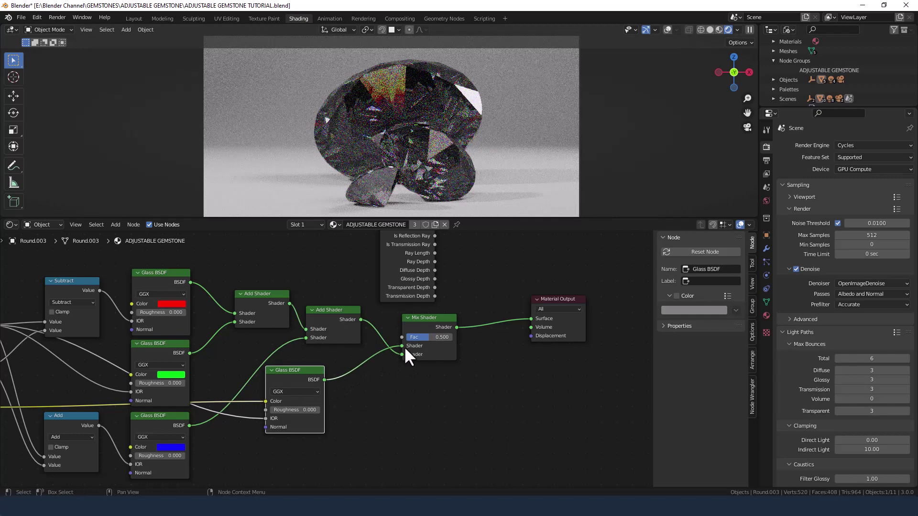
# Move the Light Path node above the second Add Shader and link its Is Camera Ray output to the Mix Shader's Fac
pyautogui.moveTo(461, 290); pyautogui.dragTo(421, 311, button='middle')
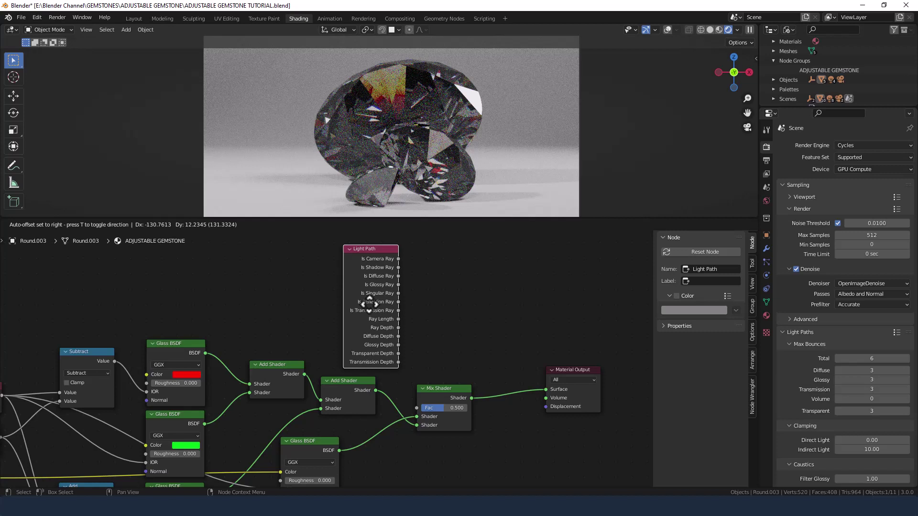
pyautogui.click(353, 300)
pyautogui.moveTo(417, 337); pyautogui.dragTo(398, 339, button='middle')
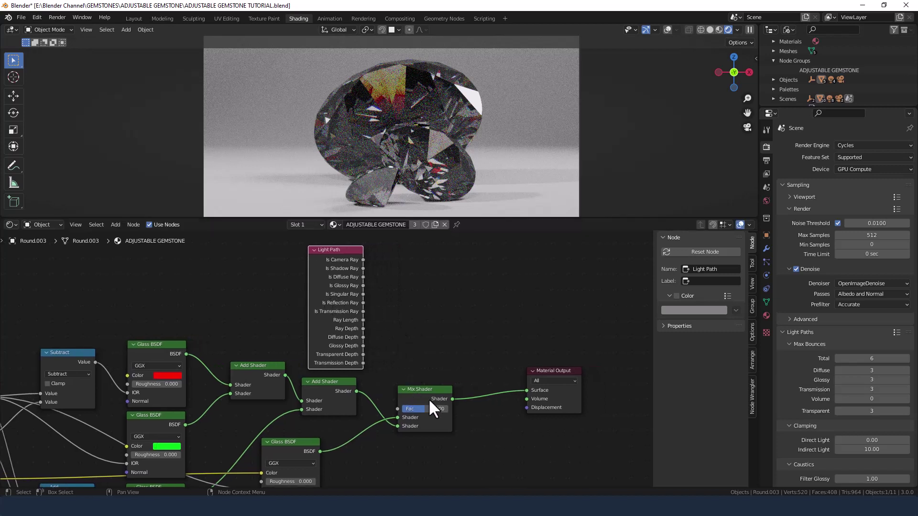
pyautogui.moveTo(363, 260); pyautogui.dragTo(395, 410)
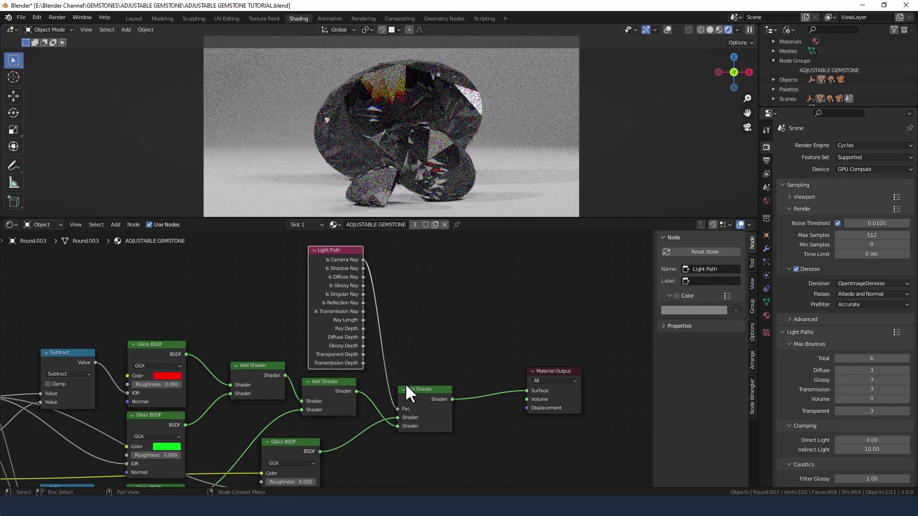
# Move the Material Output node close beside the Mix Shader
pyautogui.moveTo(420, 346); pyautogui.dragTo(438, 329, button='middle')
pyautogui.scroll(-3, 472, 287)
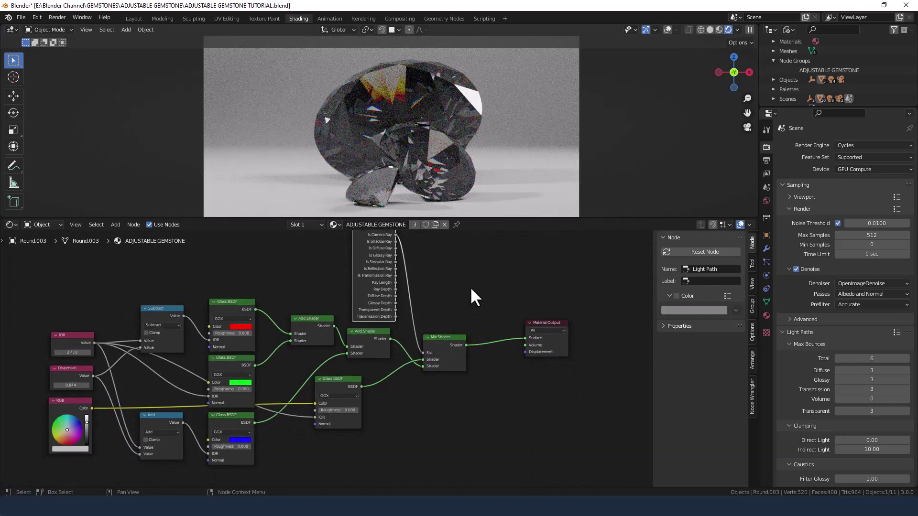
pyautogui.click(517, 330)
pyautogui.moveTo(521, 328); pyautogui.dragTo(480, 340)
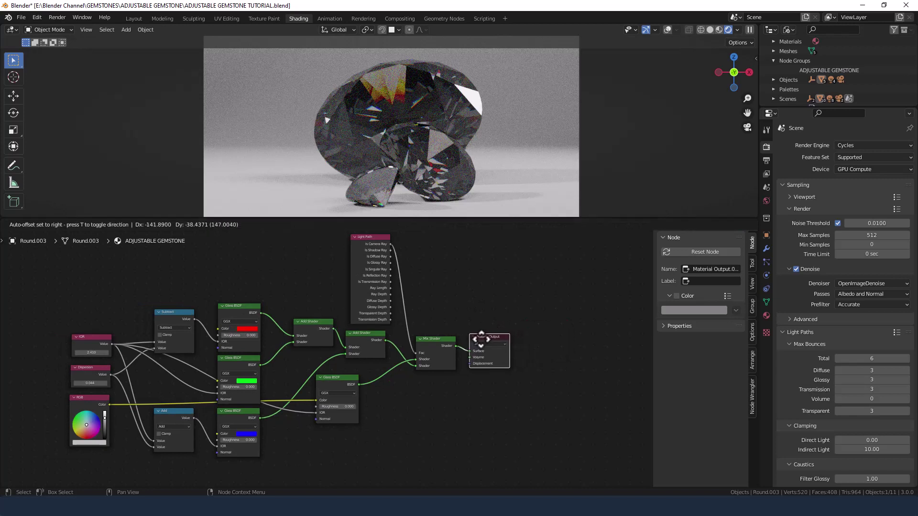
pyautogui.moveTo(433, 310); pyautogui.dragTo(494, 318, button='middle')
pyautogui.scroll(1, 500, 314)
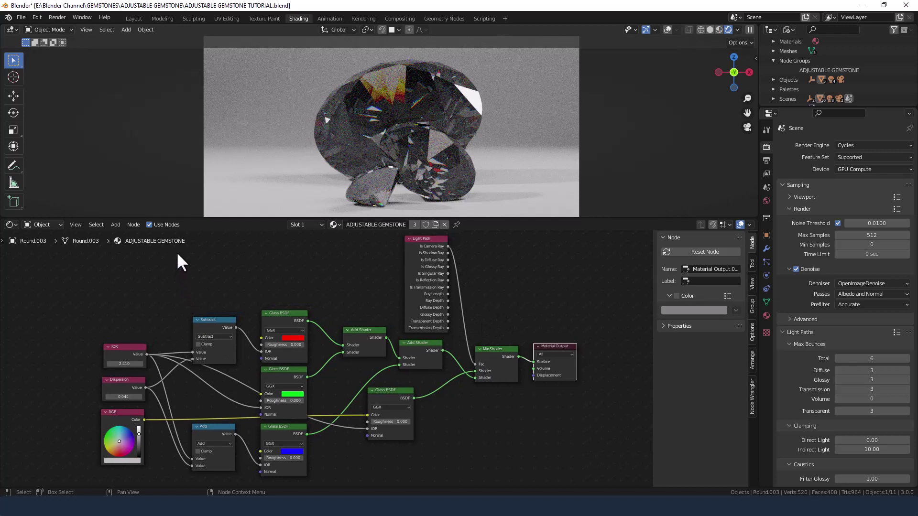
# Group all nodes except IOR, Dispersion, RGB and Material Output into one node group
pyautogui.moveTo(178, 252); pyautogui.dragTo(498, 473)
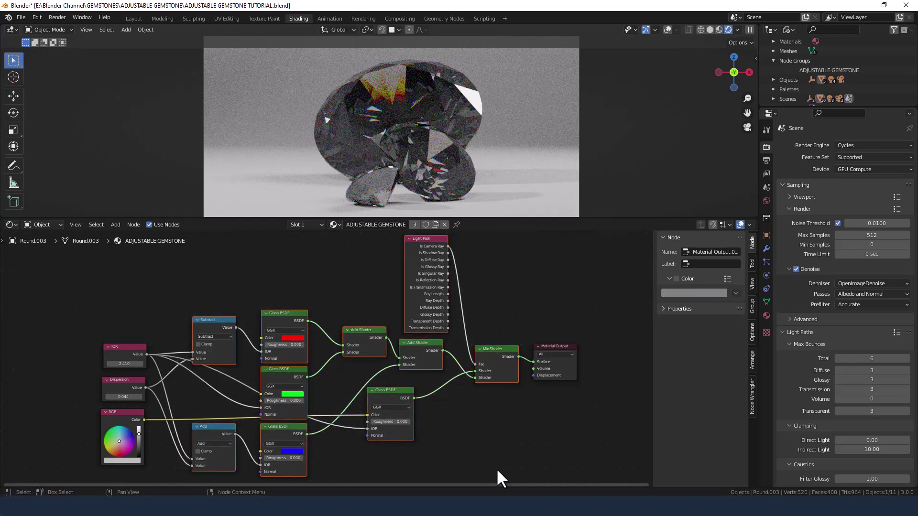
pyautogui.press('ctrl')
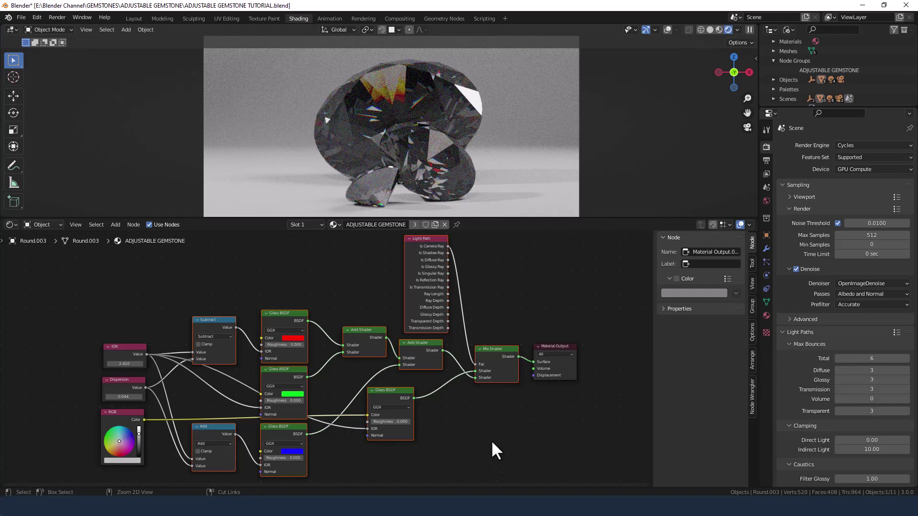
pyautogui.hotkey('ctrl', 'g')
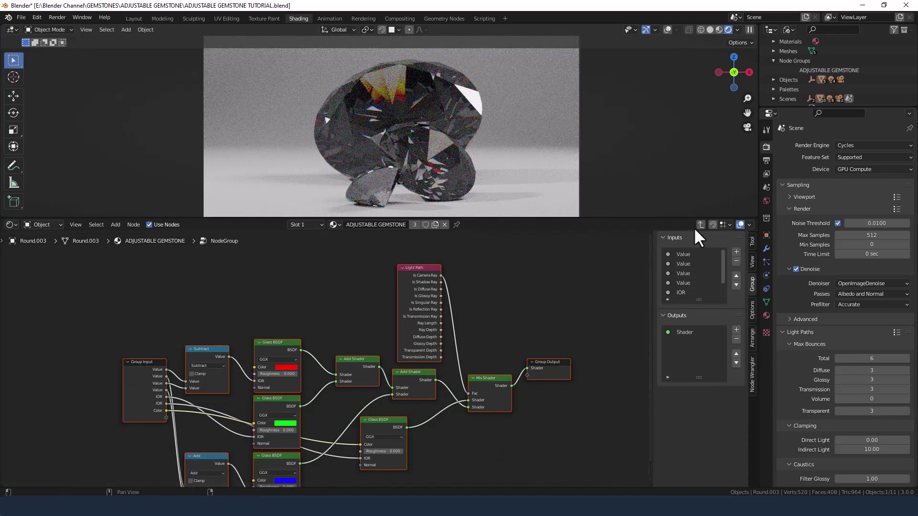
# Exit the node group and move the IOR, Dispersion and RGB nodes together close beside the group node
pyautogui.click(700, 224)
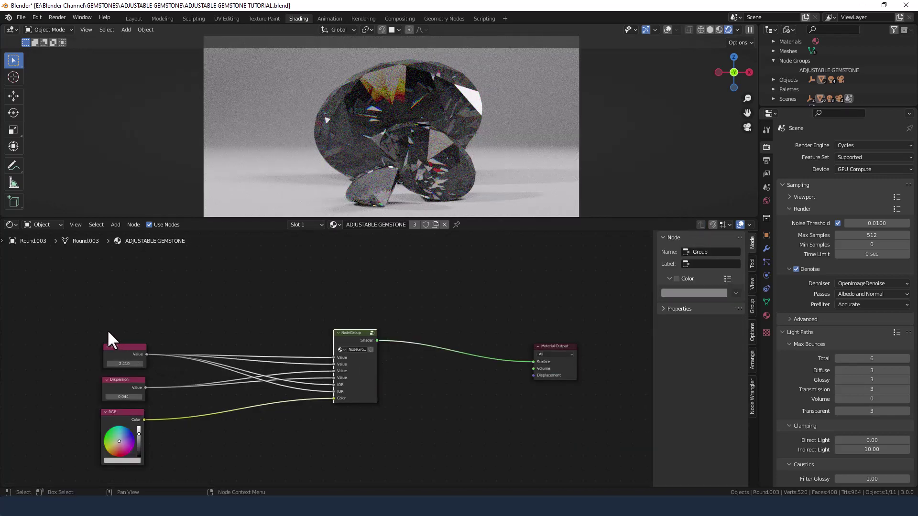
pyautogui.moveTo(107, 329); pyautogui.dragTo(144, 440)
pyautogui.press('g')
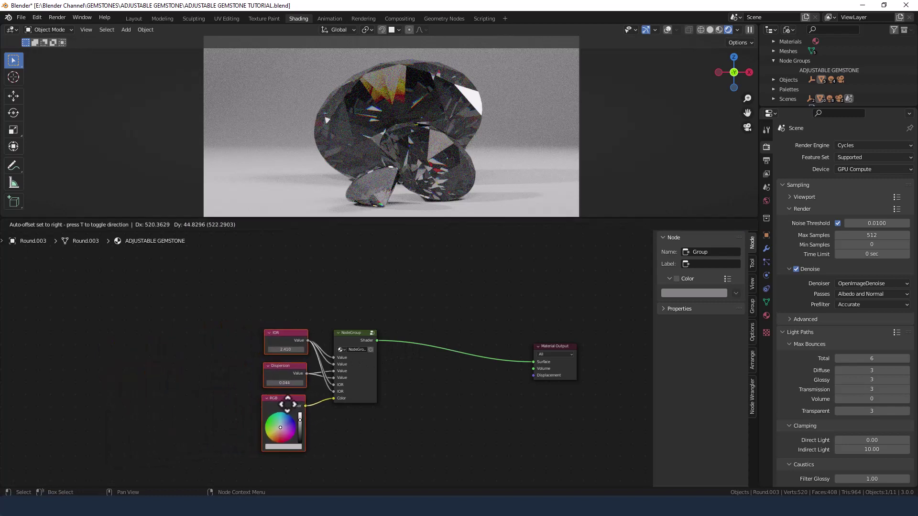
pyautogui.click(288, 404)
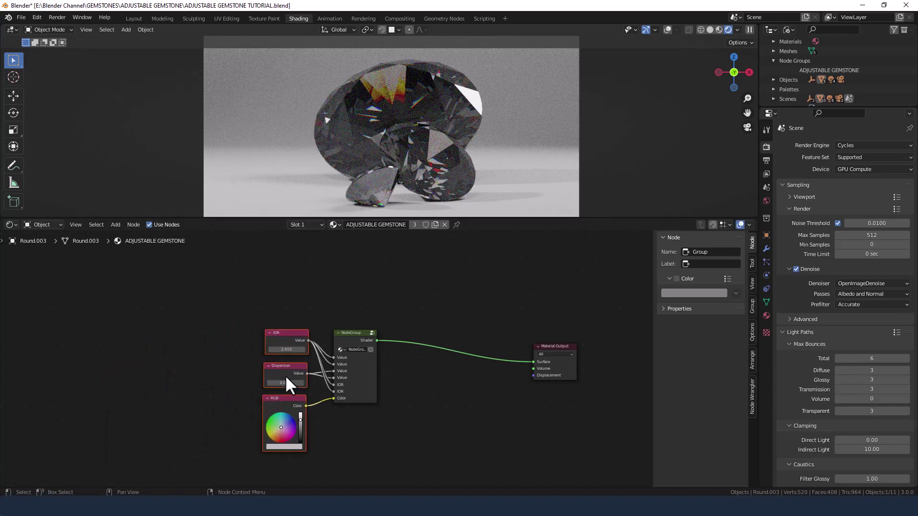
# Lower the group node slightly and move the Material Output node close beside it
pyautogui.scroll(2, 285, 375)
pyautogui.moveTo(298, 371); pyautogui.dragTo(311, 329, button='middle')
pyautogui.moveTo(377, 335); pyautogui.dragTo(383, 353)
pyautogui.moveTo(632, 342); pyautogui.dragTo(446, 340)
pyautogui.scroll(1, 446, 340)
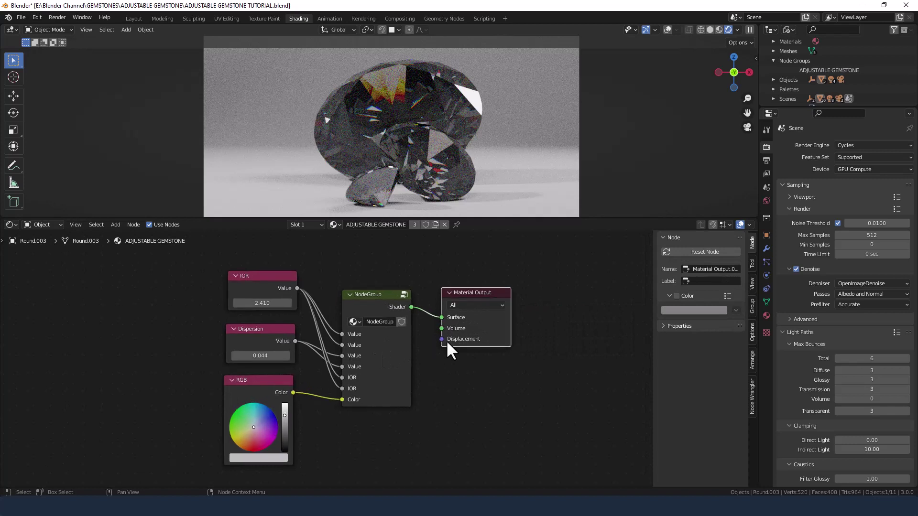
# Open the node group for editing and move its first IOR input to the very start of the inputs list
pyautogui.click(384, 366)
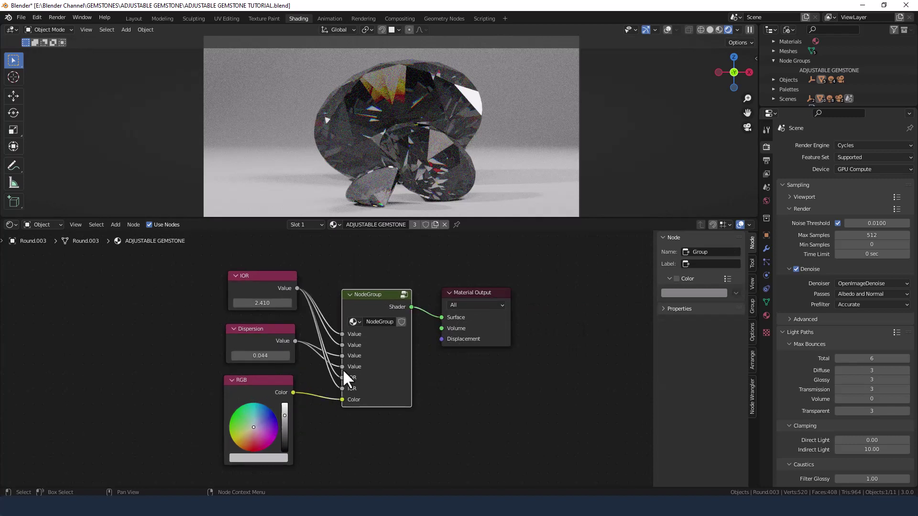
pyautogui.click(403, 294)
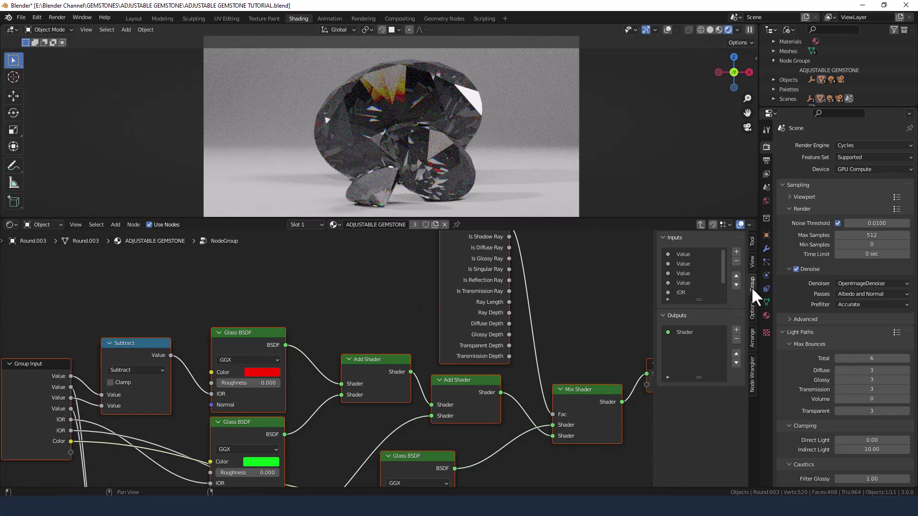
pyautogui.click(684, 292)
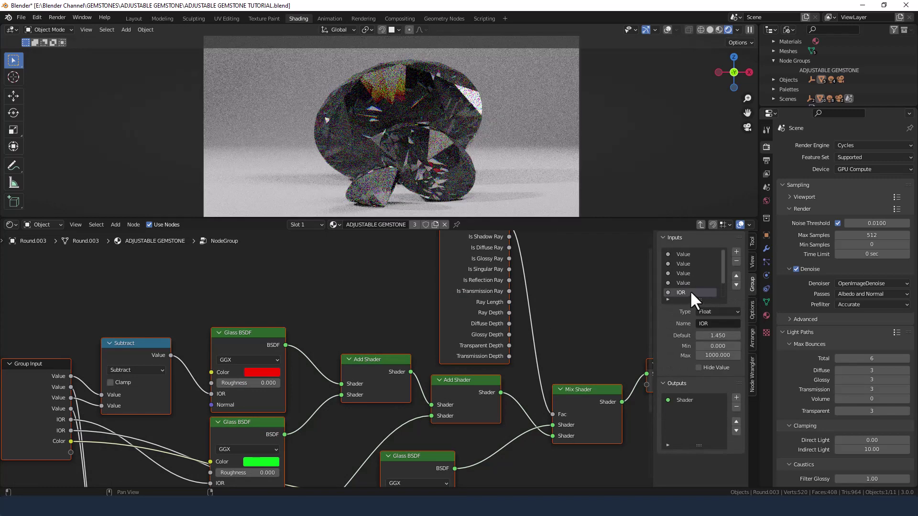
pyautogui.click(737, 276)
pyautogui.click(736, 276)
pyautogui.click(736, 275)
pyautogui.click(736, 276)
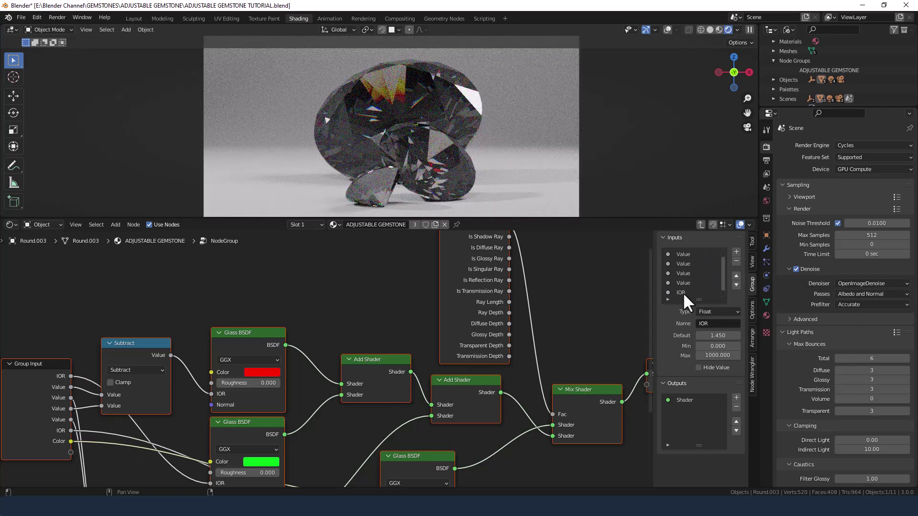
# Move the remaining IOR input above the four Value inputs, directly below the first IOR, and exit the group
pyautogui.click(737, 276)
pyautogui.click(736, 276)
pyautogui.click(737, 276)
pyautogui.click(736, 276)
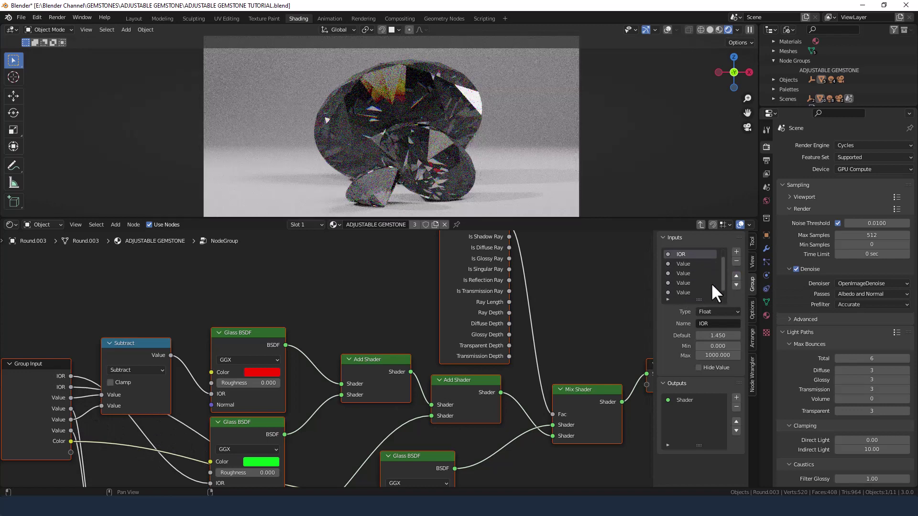
pyautogui.scroll(-1, 703, 283)
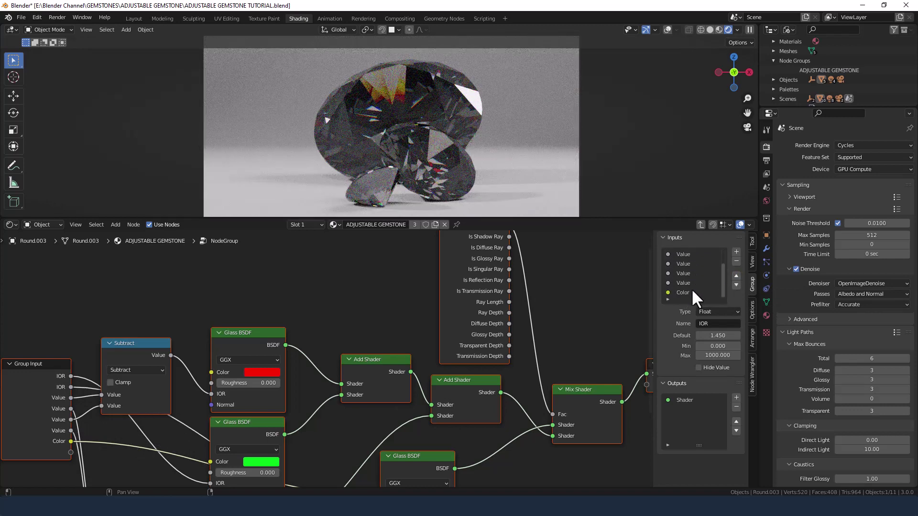
pyautogui.click(700, 224)
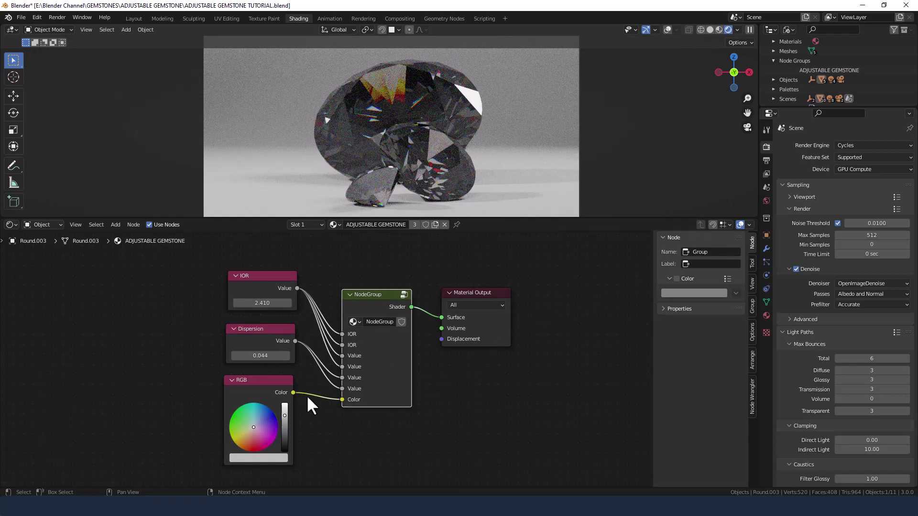
# Give the Round.003 gem its own single copy of the ADJUSTABLE GEMSTONE material
pyautogui.moveTo(429, 368)
pyautogui.mouseDown(button='middle')
pyautogui.moveTo(451, 363)
pyautogui.moveTo(435, 365)
pyautogui.mouseUp(button='middle')
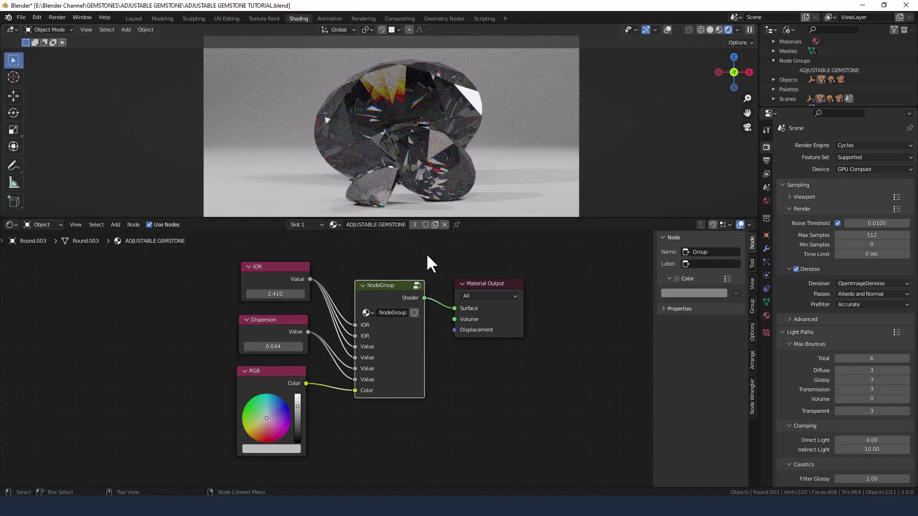
pyautogui.click(436, 225)
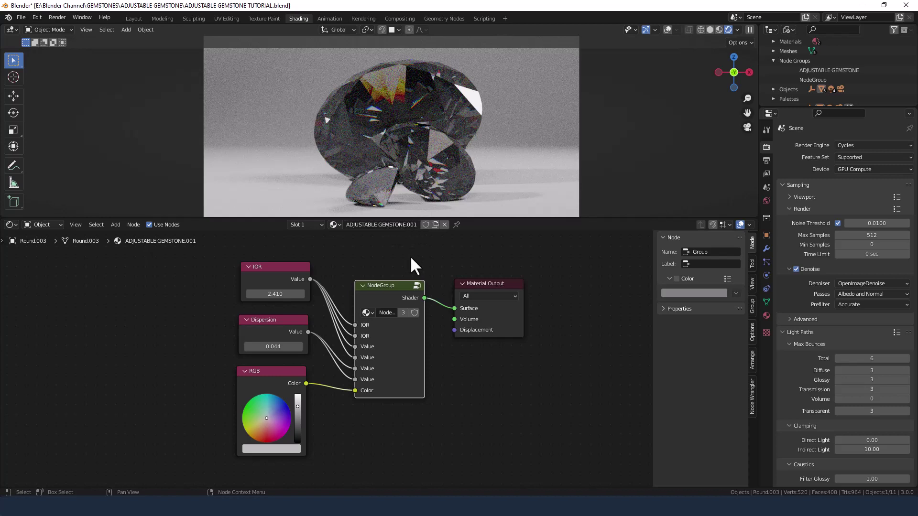
# Switch the Outliner to View Layer display and briefly show the viewport overlays to check which gem is selected
pyautogui.click(793, 27)
pyautogui.click(802, 43)
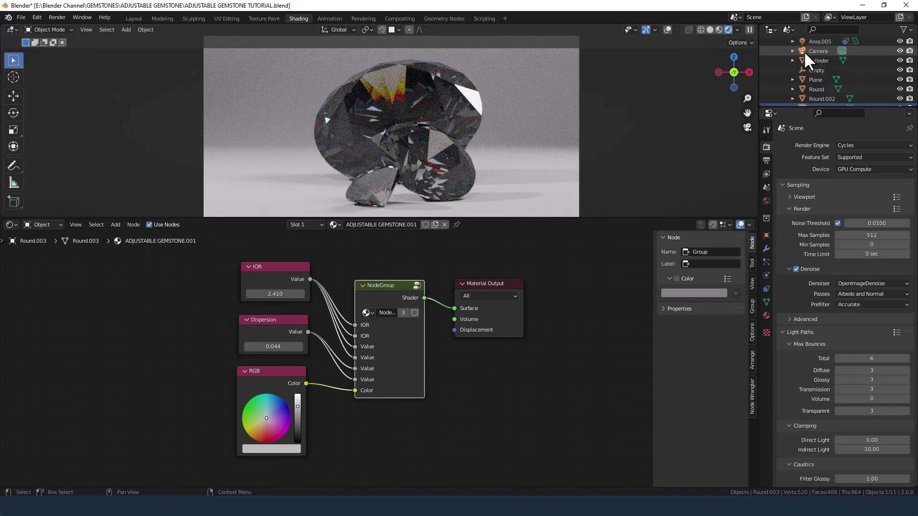
pyautogui.scroll(-1, 802, 61)
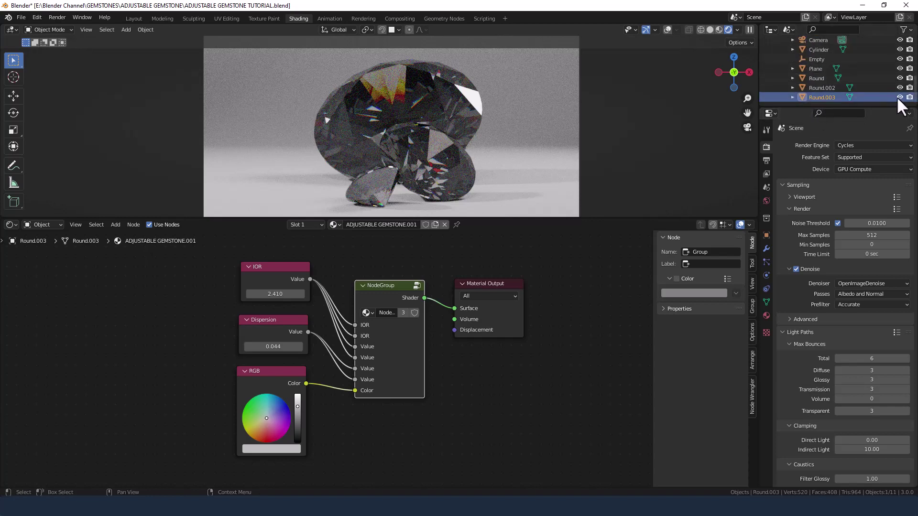
pyautogui.click(667, 29)
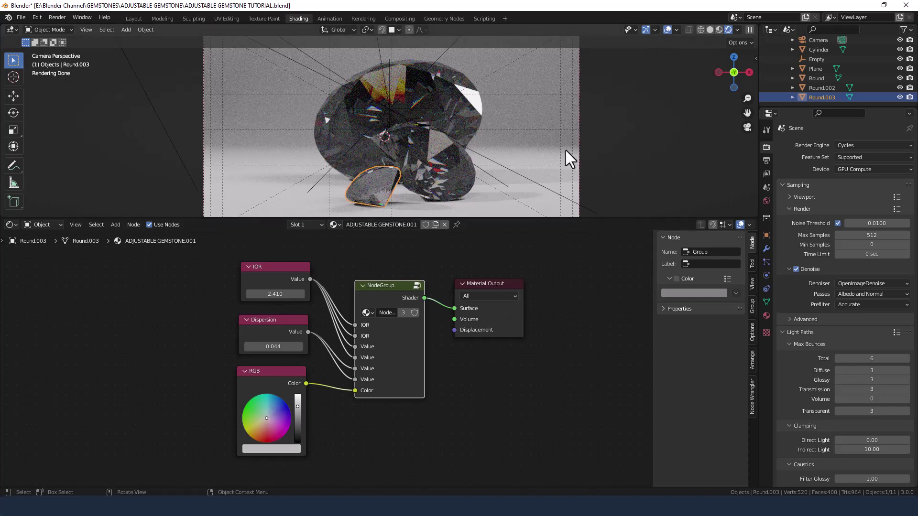
pyautogui.click(667, 29)
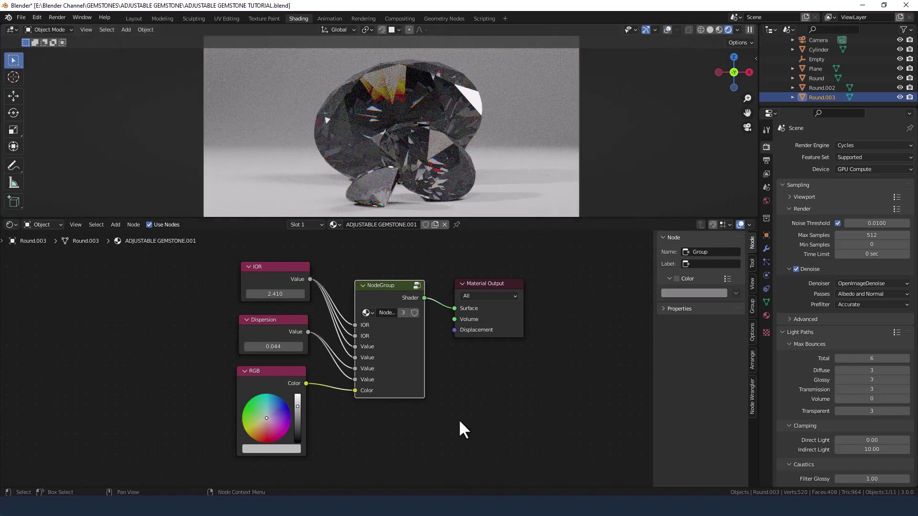
# Configure the smallest gem's material with IOR 1.56, Dispersion 0.016 and a teal RGB color
pyautogui.click(275, 294)
pyautogui.write('1.56')
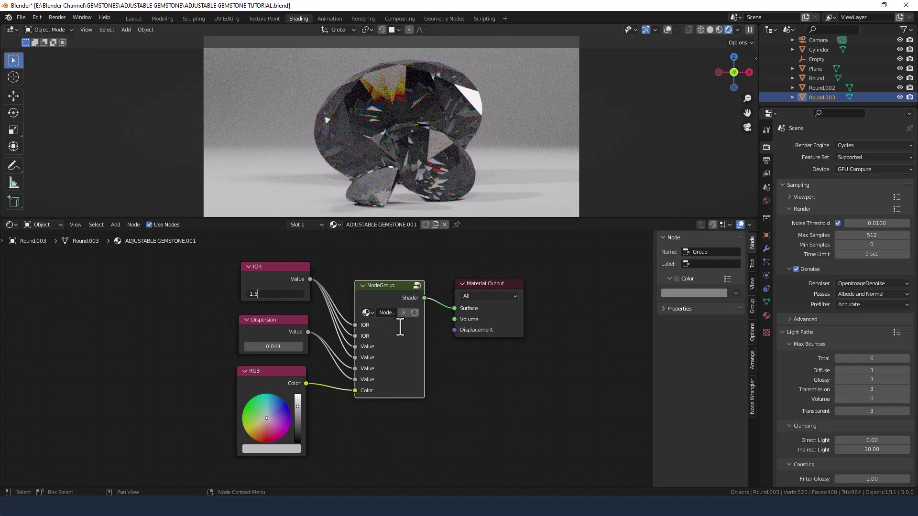
pyautogui.press('Return')
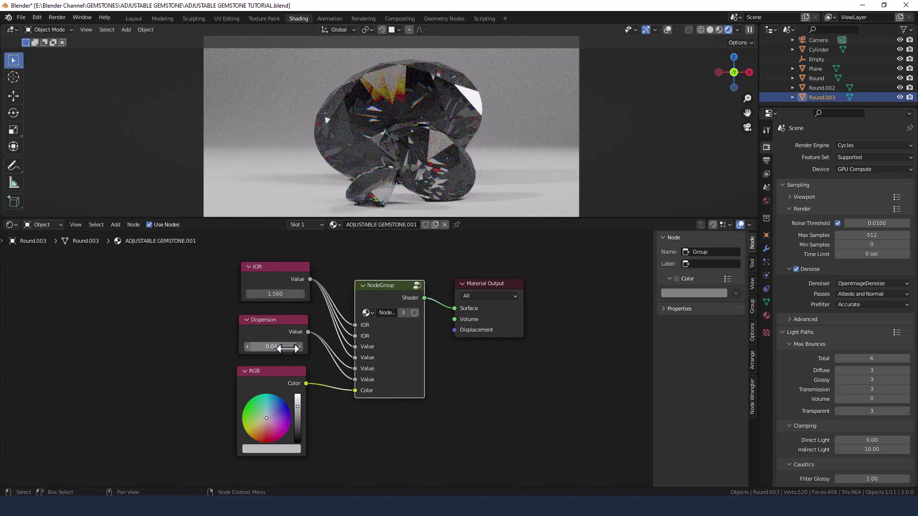
pyautogui.click(260, 348)
pyautogui.moveTo(260, 347); pyautogui.dragTo(285, 344)
pyautogui.write('16')
pyautogui.press('Return')
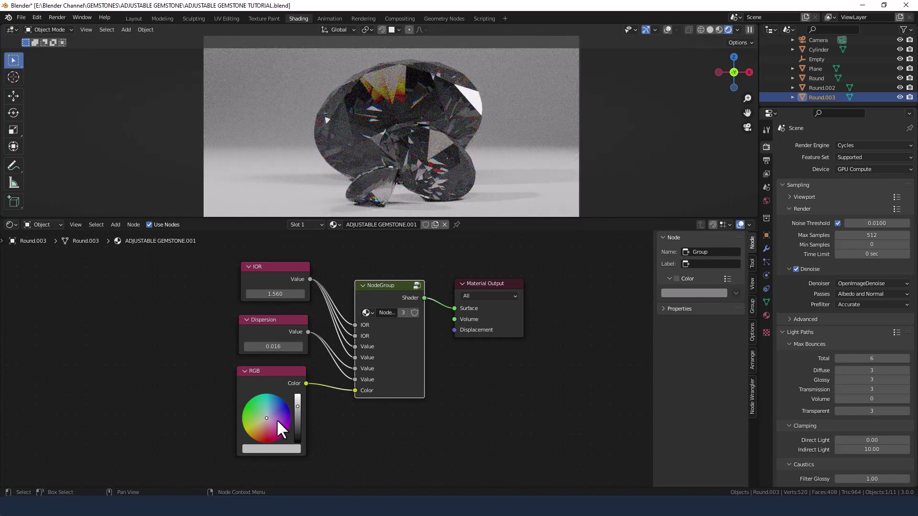
pyautogui.moveTo(277, 419); pyautogui.dragTo(269, 399)
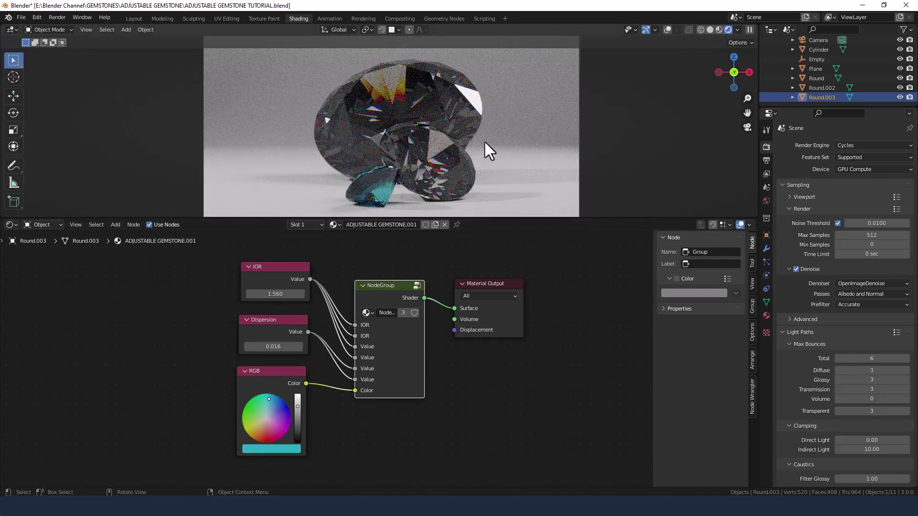
# Give the Round.002 gem its own copy of the gemstone material and set its IOR to 1.8
pyautogui.click(425, 156)
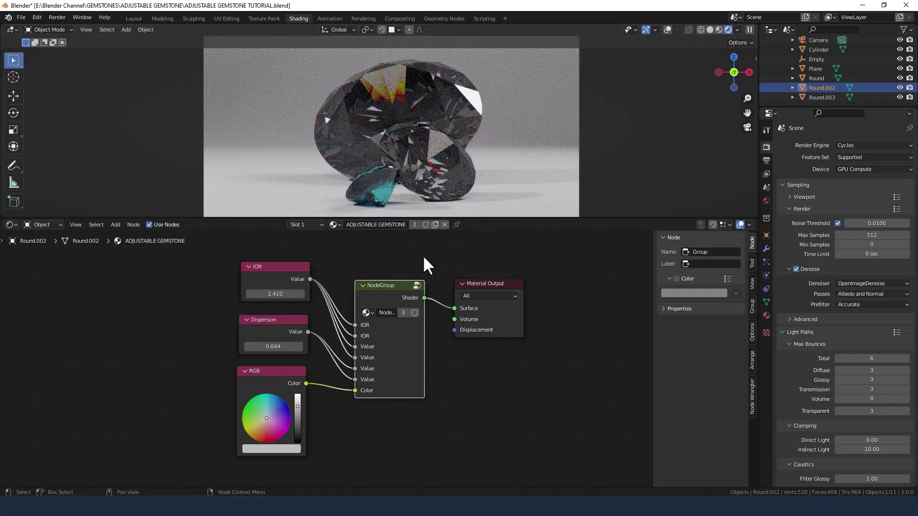
pyautogui.click(433, 223)
pyautogui.click(292, 297)
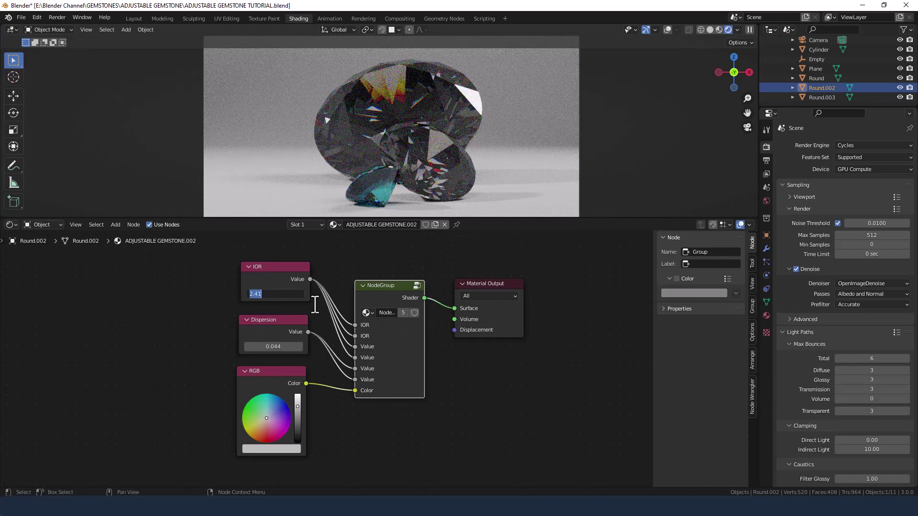
pyautogui.write('1.8')
pyautogui.press('Return')
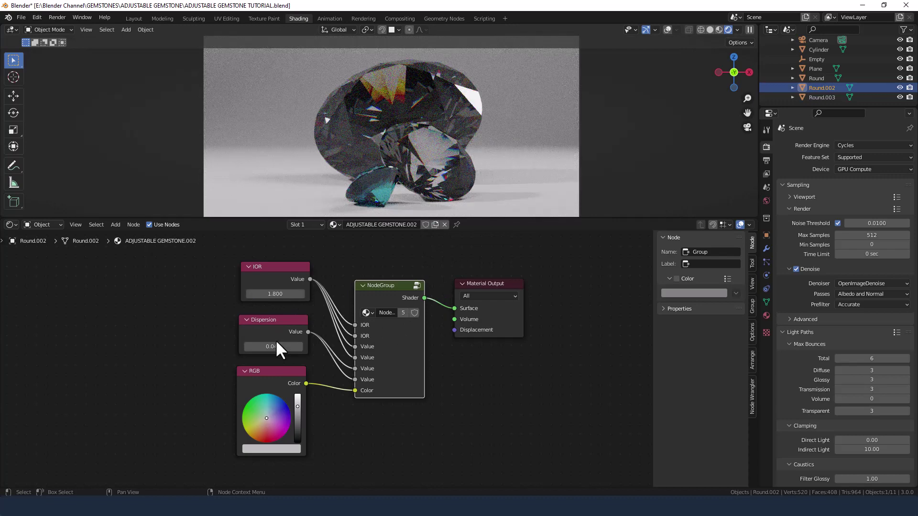
# Set the Round.002 material's Dispersion to 0.02 and its RGB color to a saturated red
pyautogui.click(271, 349)
pyautogui.write('.02')
pyautogui.press('Return')
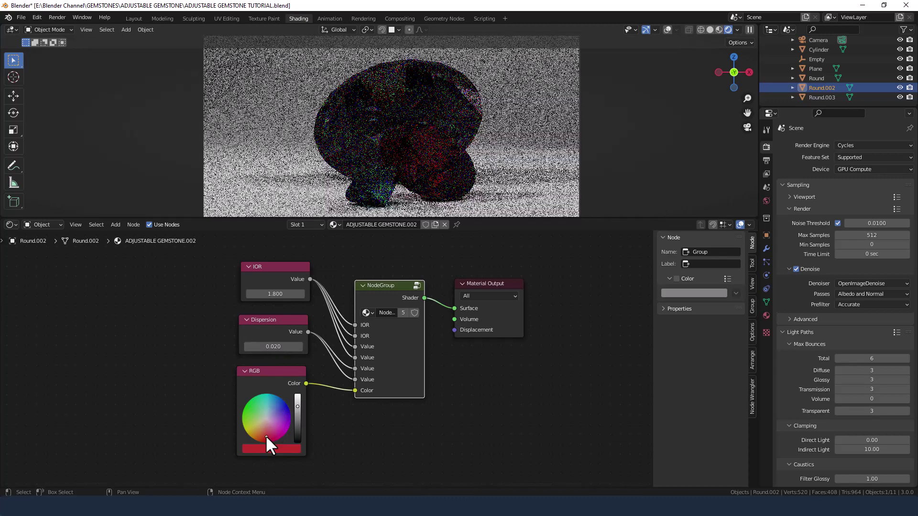
pyautogui.moveTo(266, 435); pyautogui.dragTo(266, 441)
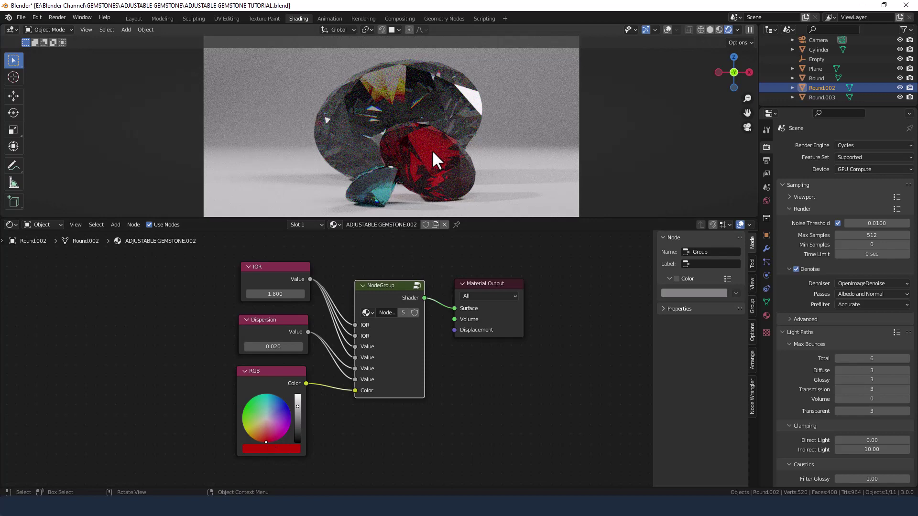
# Enlarge the 3D viewport above the shader editor to show more of the camera frame
pyautogui.scroll(-1, 520, 177)
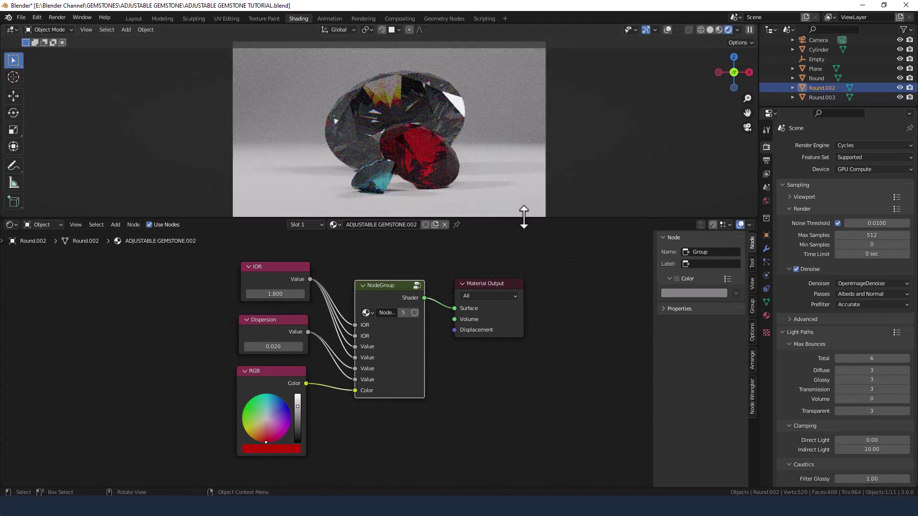
pyautogui.moveTo(524, 217); pyautogui.dragTo(524, 271)
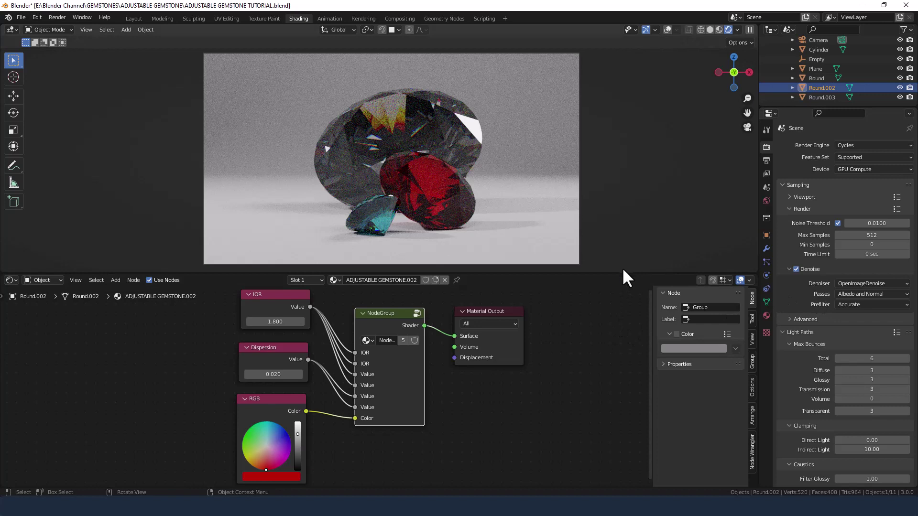
pyautogui.moveTo(624, 274); pyautogui.dragTo(624, 256)
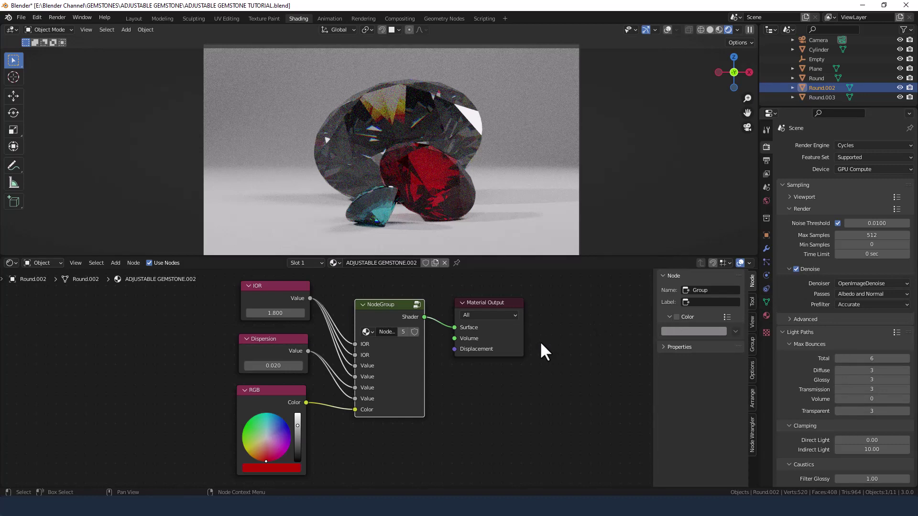
# Render the scene as a still image and examine the three gems in the render result
pyautogui.click(60, 20)
pyautogui.click(62, 28)
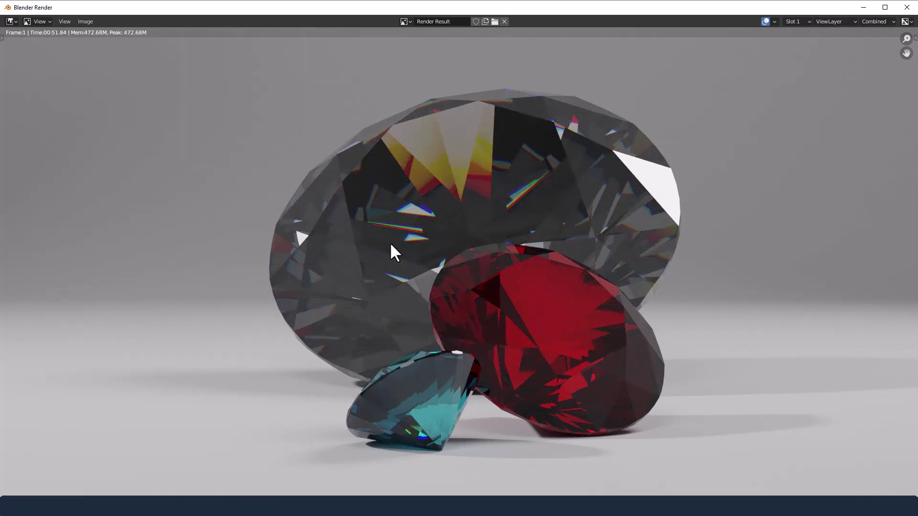
pyautogui.scroll(-7, 458, 259)
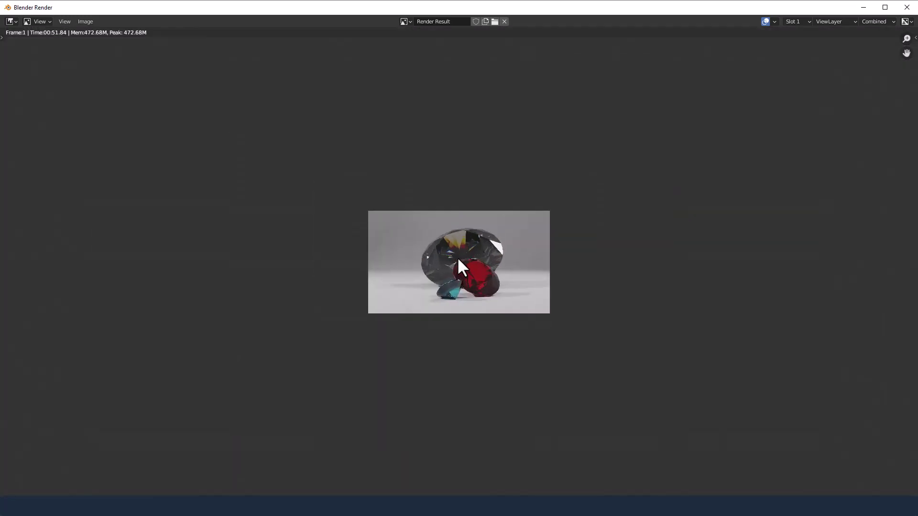
pyautogui.scroll(6, 458, 260)
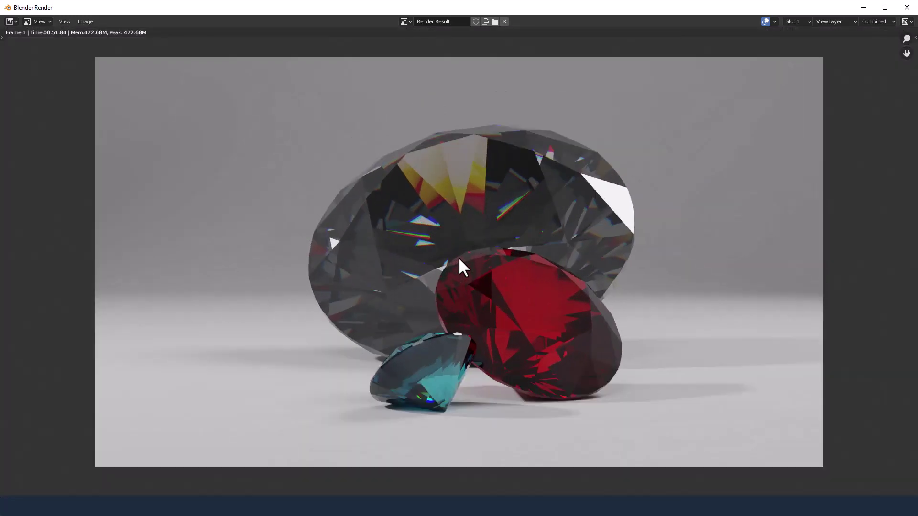
pyautogui.scroll(1, 458, 259)
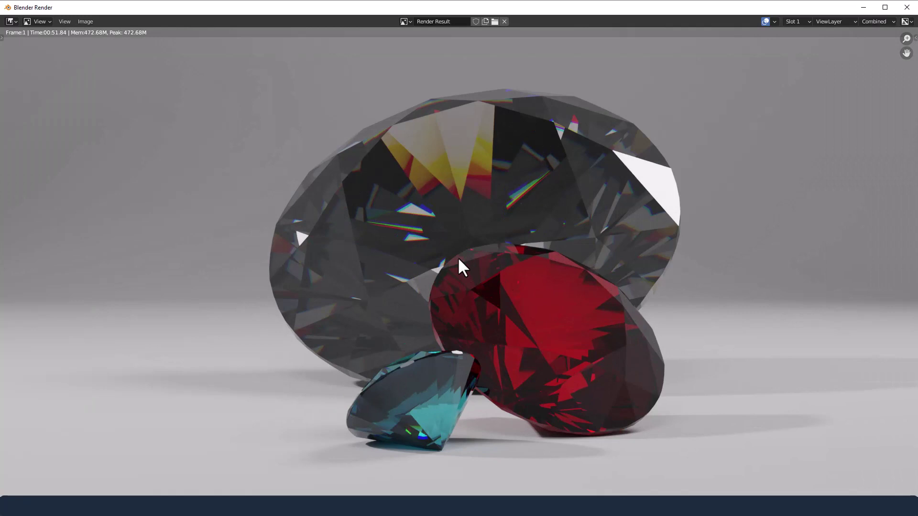